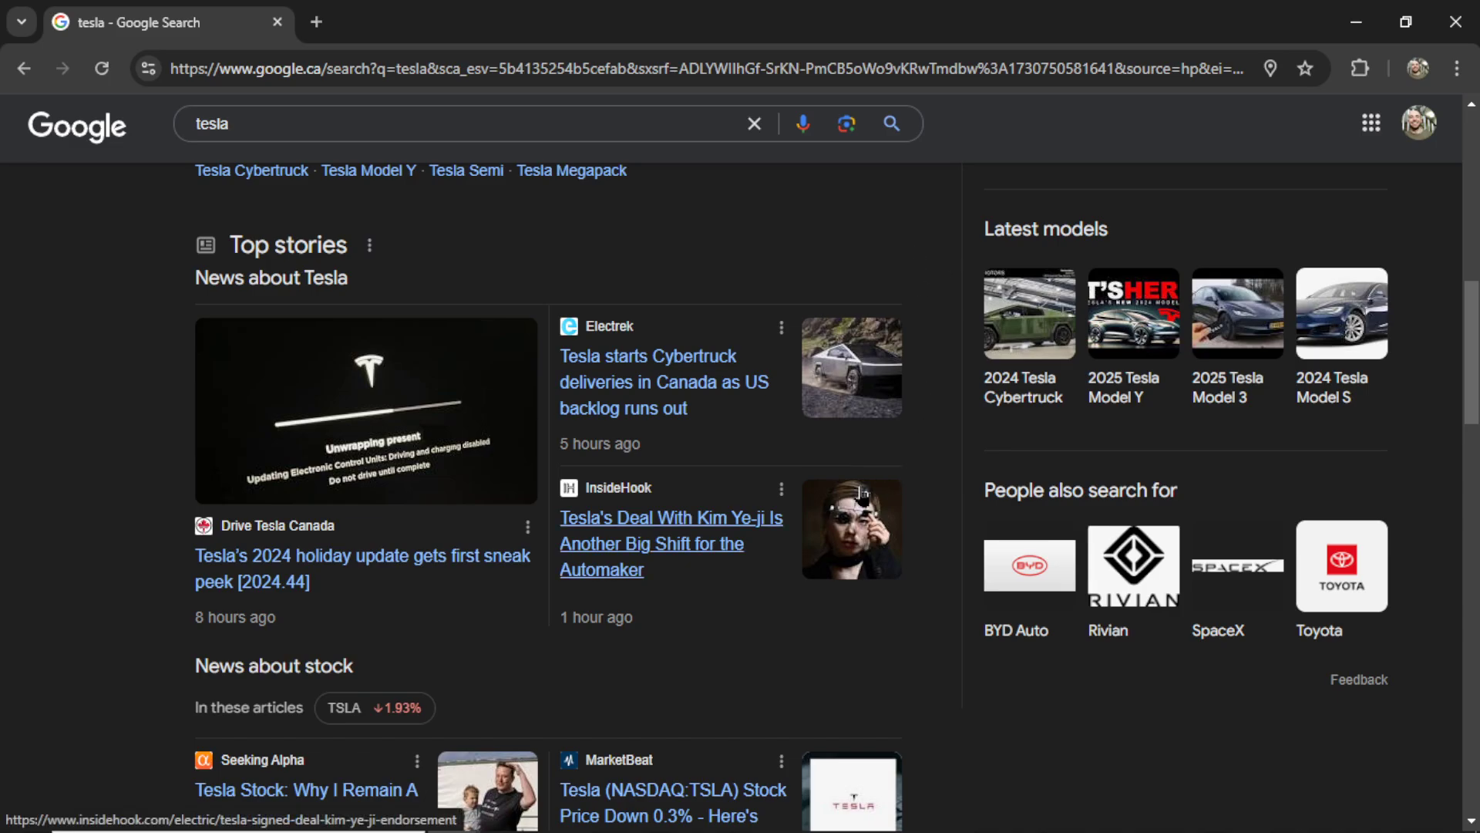
# - Filter the Google 'tesla' results to News, led by the Yahoo Finance Musk/DOGE story
pyautogui.scroll(15, 861, 494)
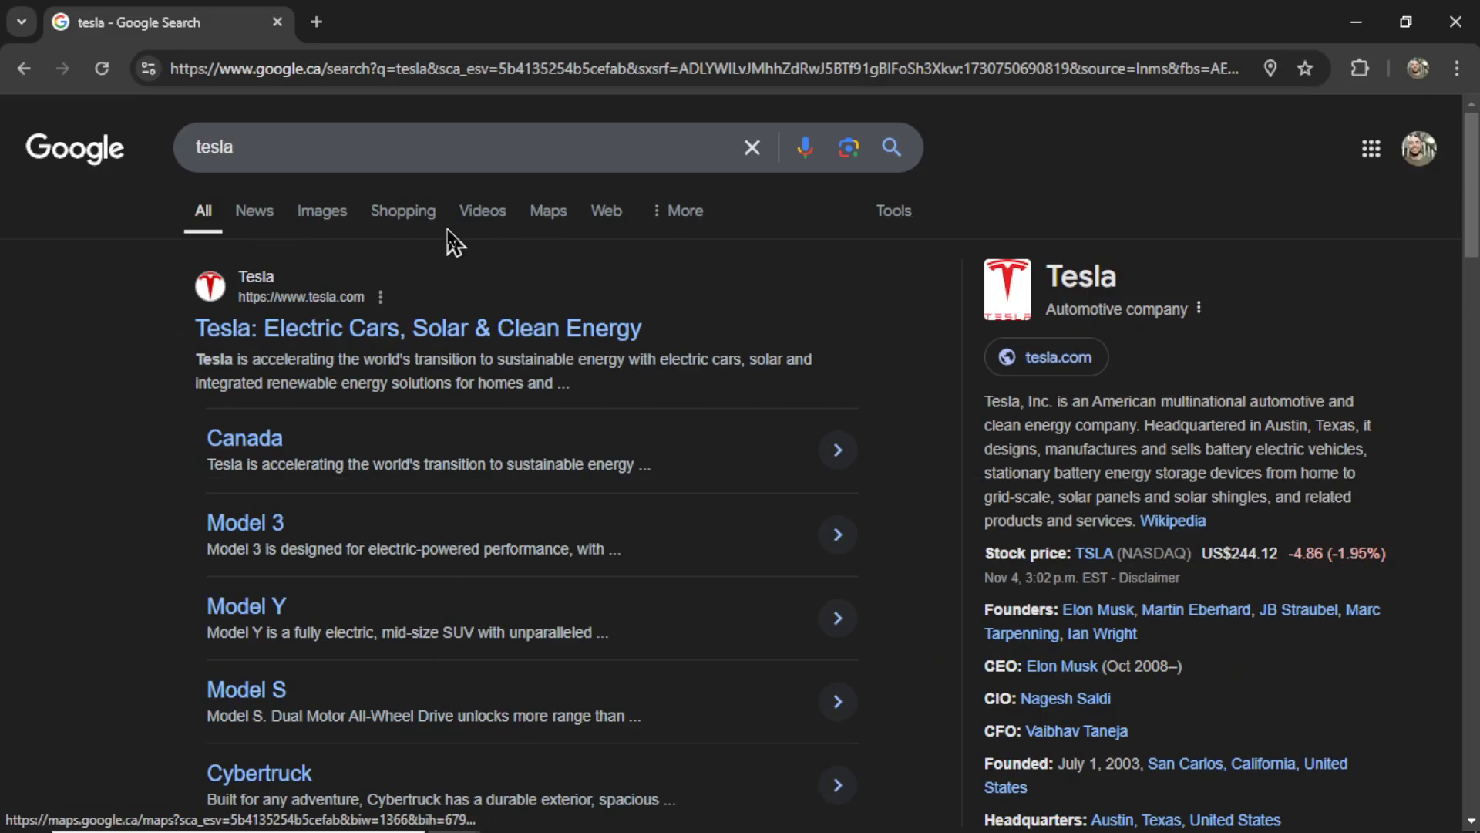
pyautogui.click(261, 222)
pyautogui.moveTo(1474, 237); pyautogui.dragTo(1467, 357)
pyautogui.scroll(10, 1172, 462)
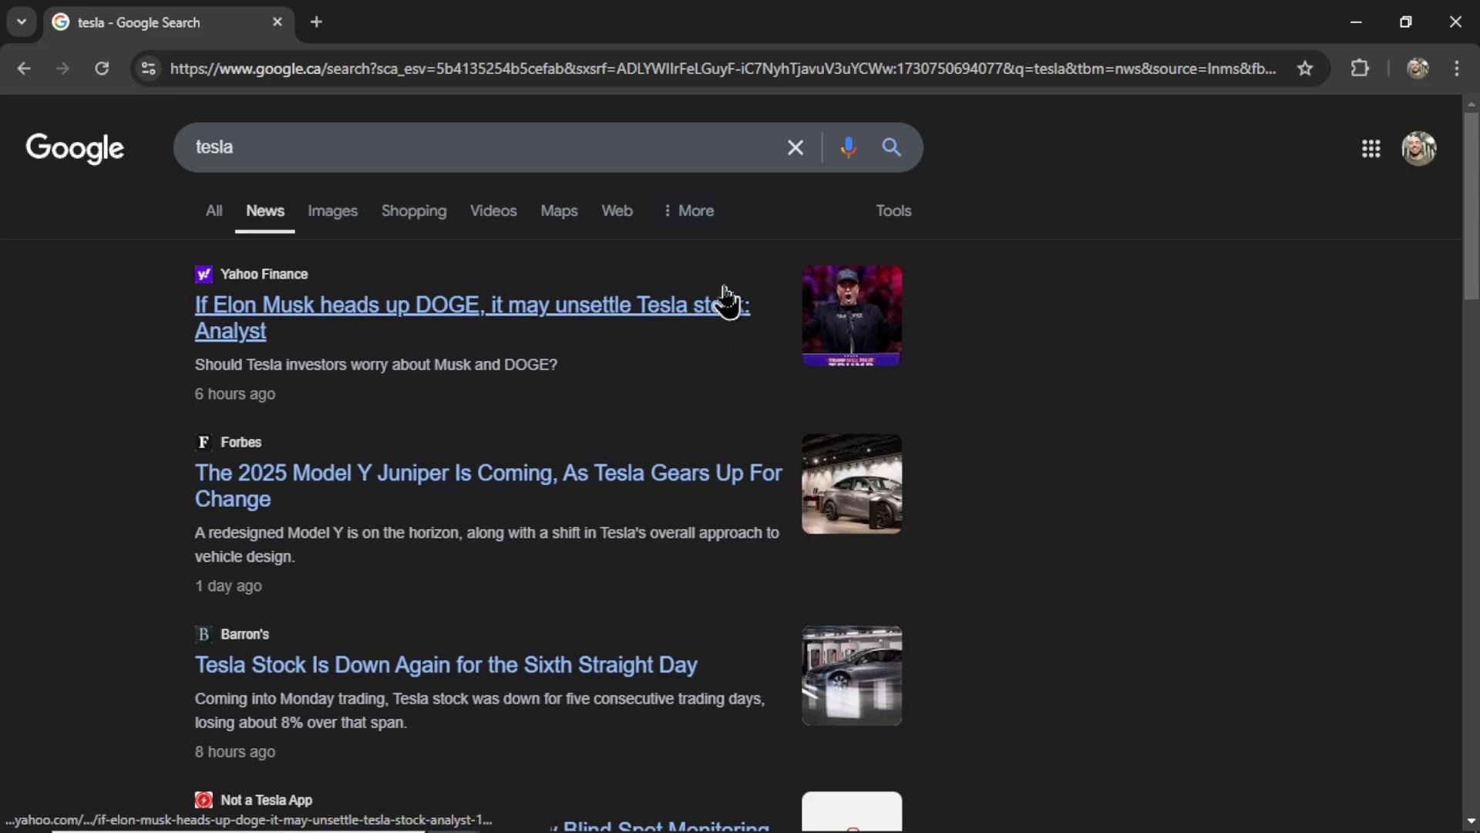
# - Read the Yahoo Finance article on Musk heading DOGE unsettling Tesla stock
pyautogui.click(445, 340)
pyautogui.scroll(-6, 445, 345)
pyautogui.scroll(-12, 640, 525)
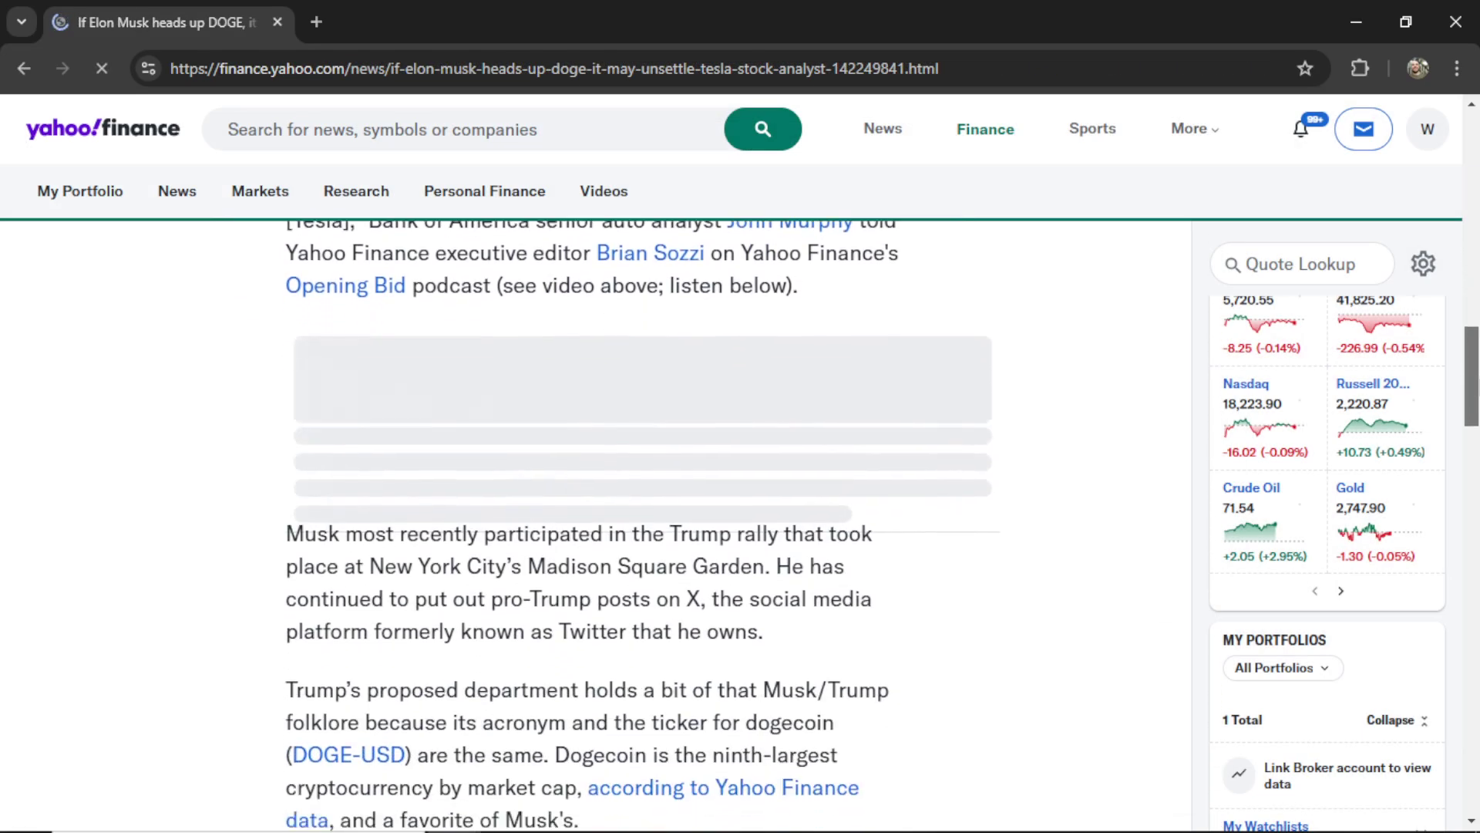
pyautogui.scroll(-8, 593, 525)
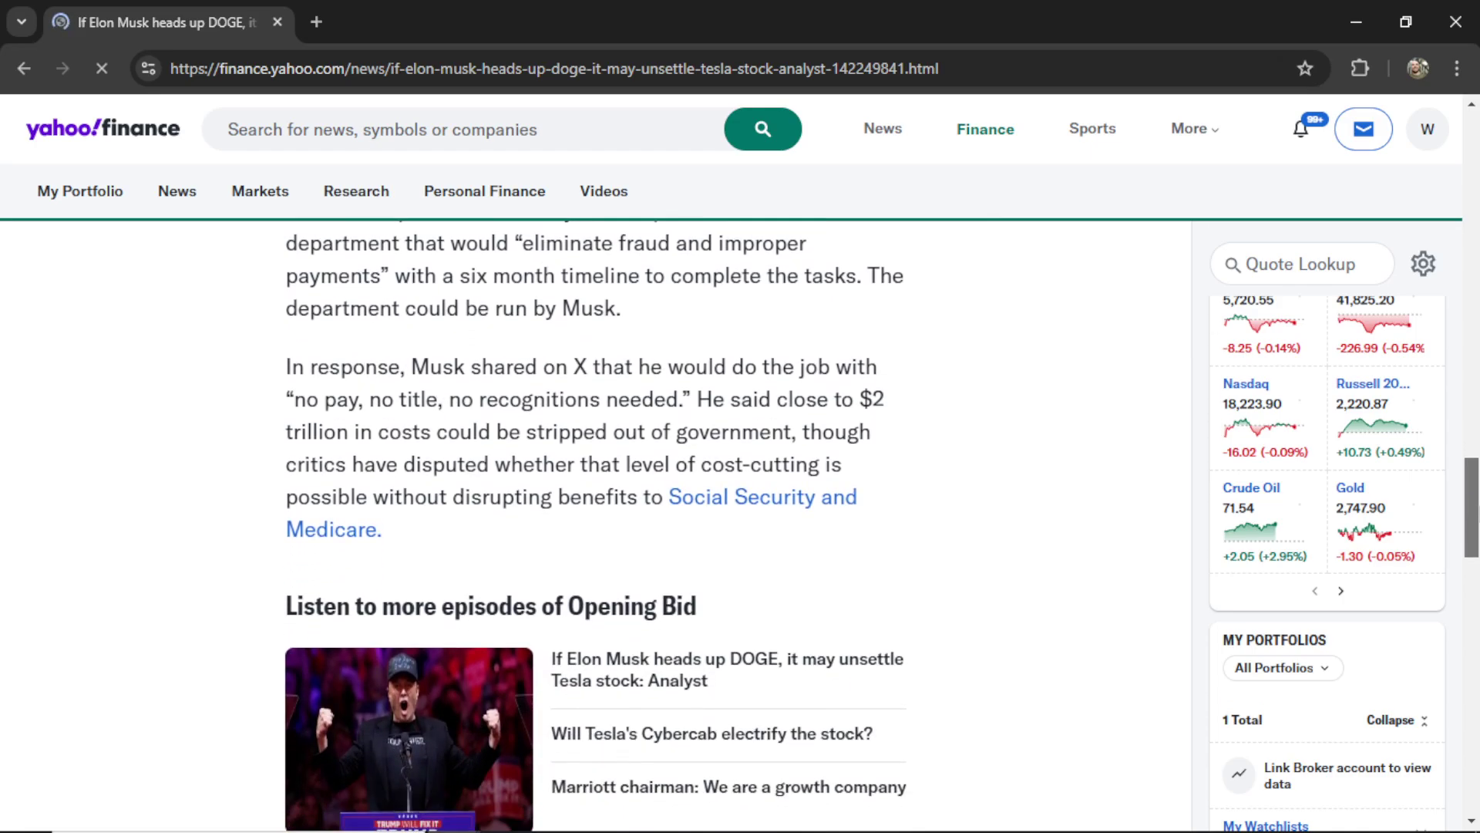
pyautogui.scroll(-6, 593, 525)
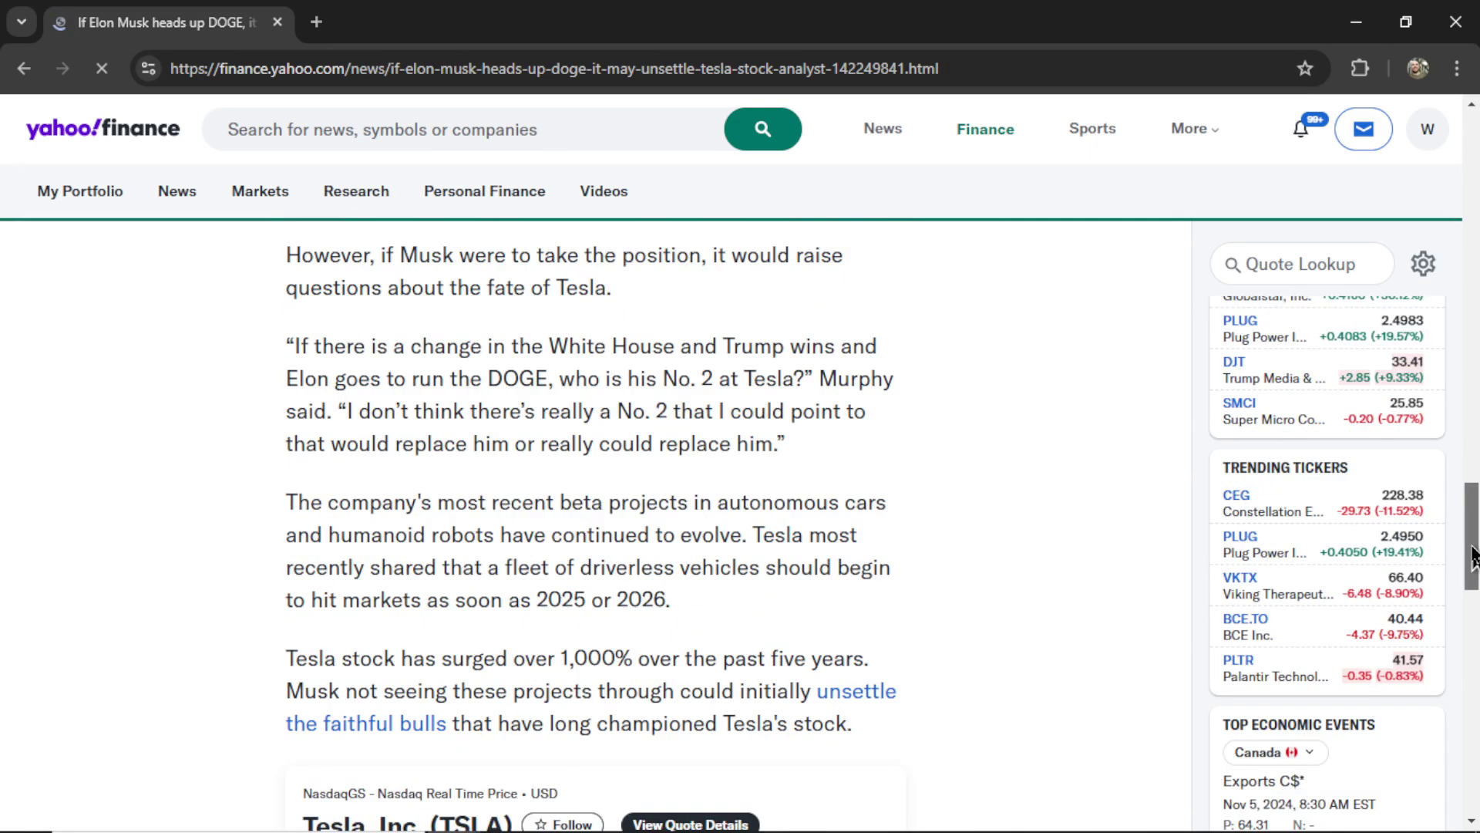
pyautogui.moveTo(1474, 601); pyautogui.dragTo(1469, 693)
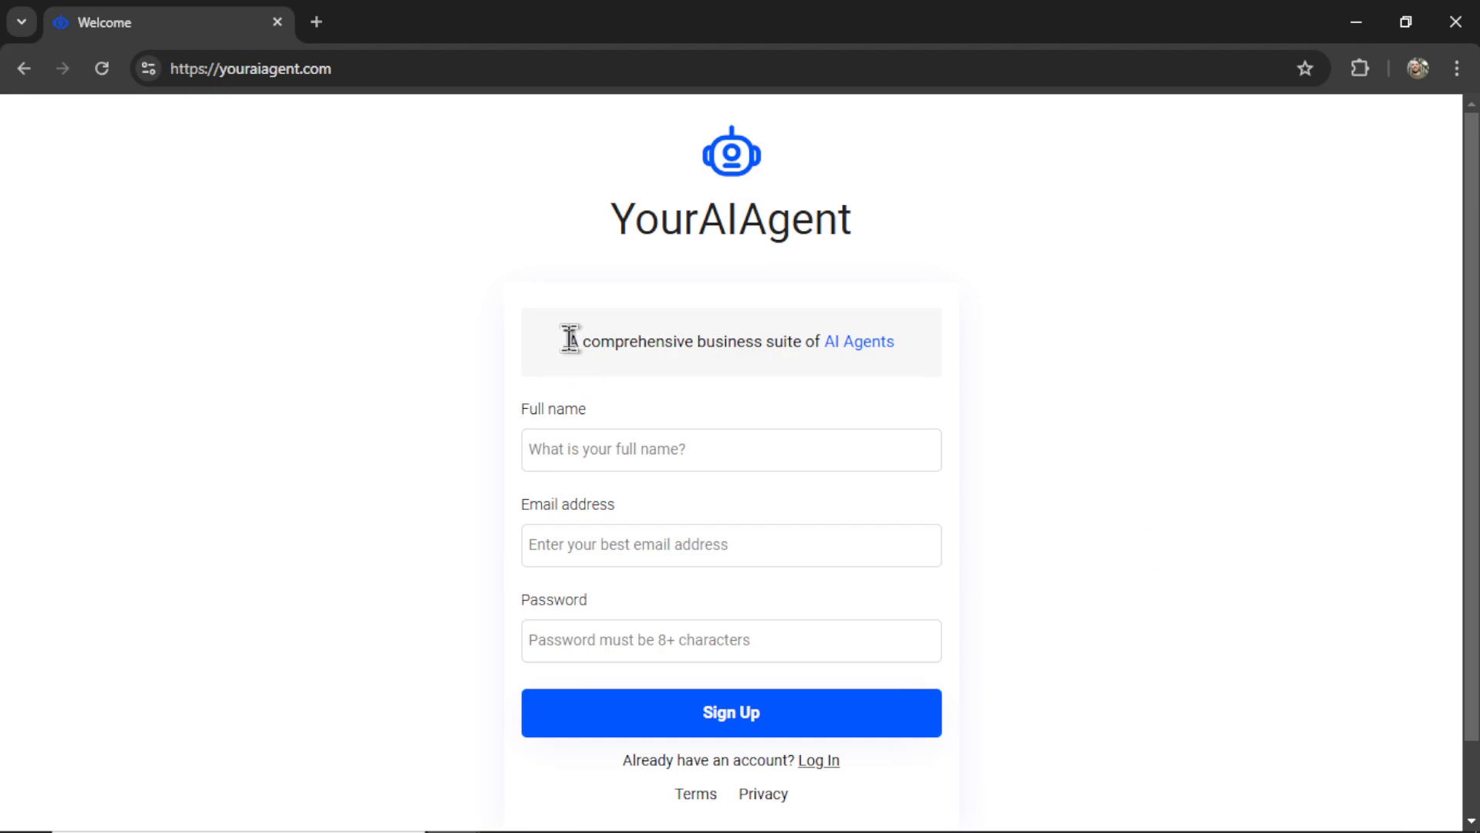
# - Choose the X (Twitter) connection and launch the X Developer Portal from its integration form
pyautogui.moveTo(570, 339); pyautogui.dragTo(894, 356)
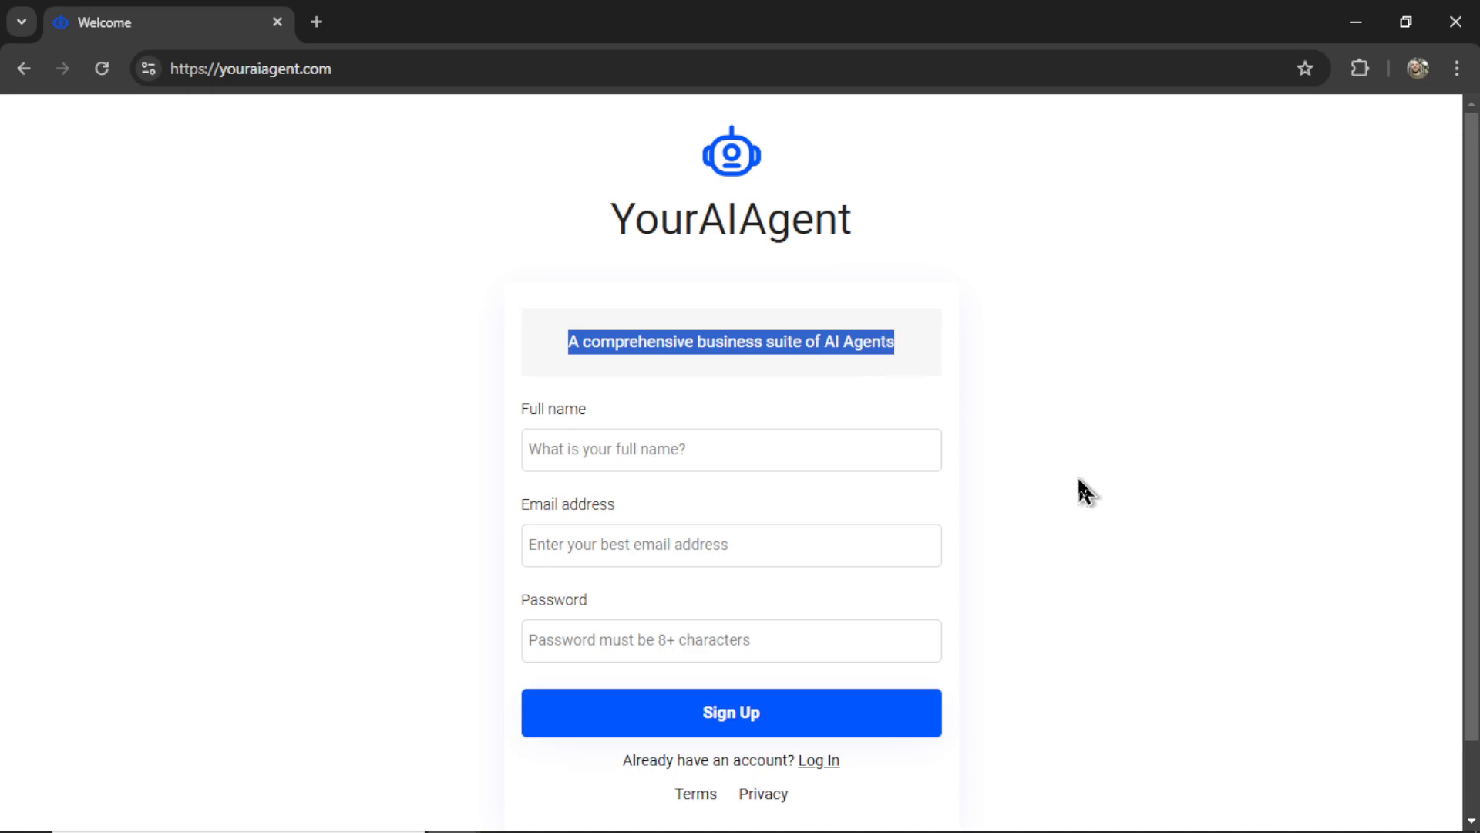
pyautogui.click(862, 443)
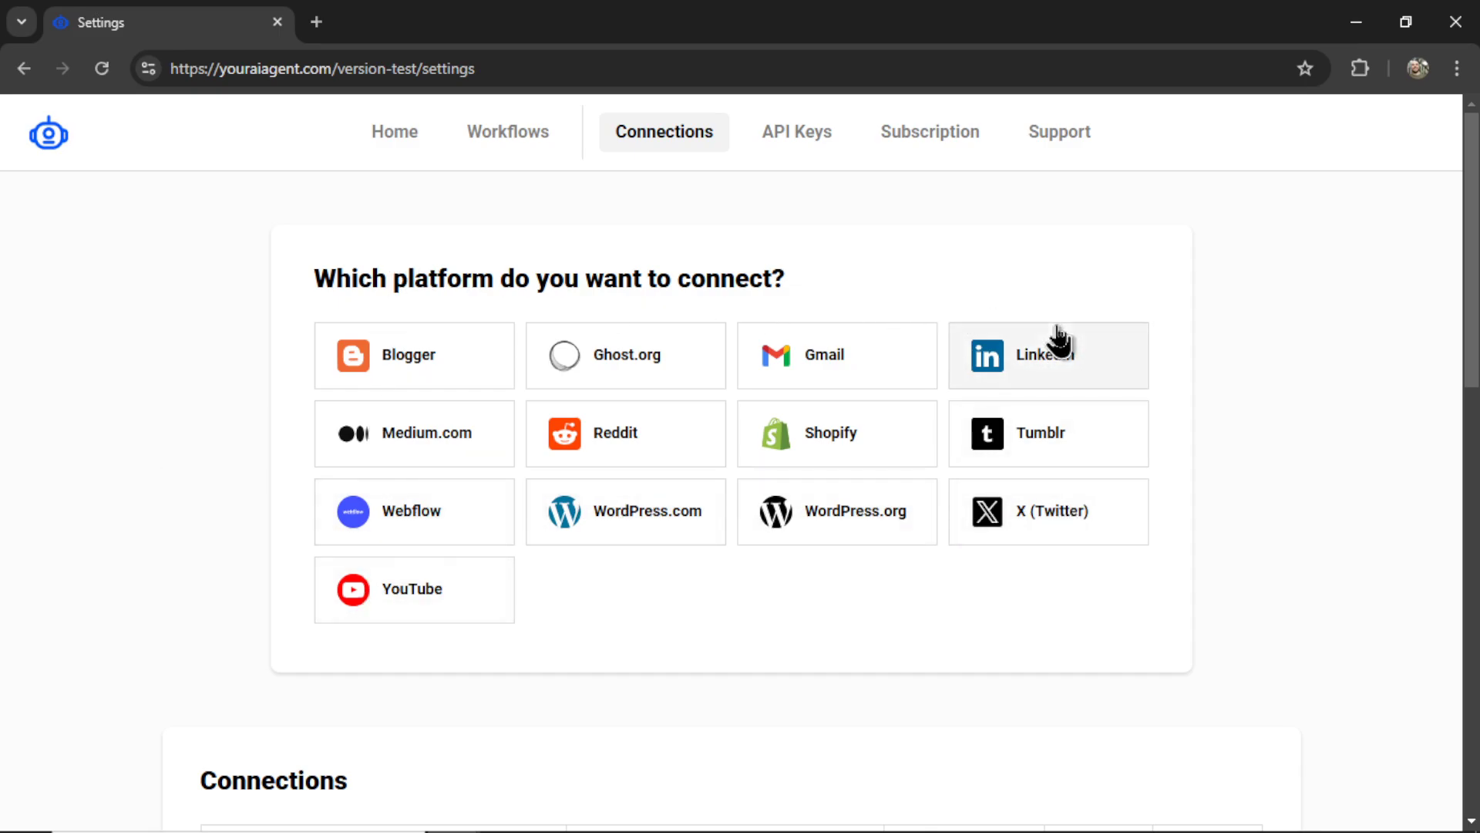
pyautogui.click(1082, 524)
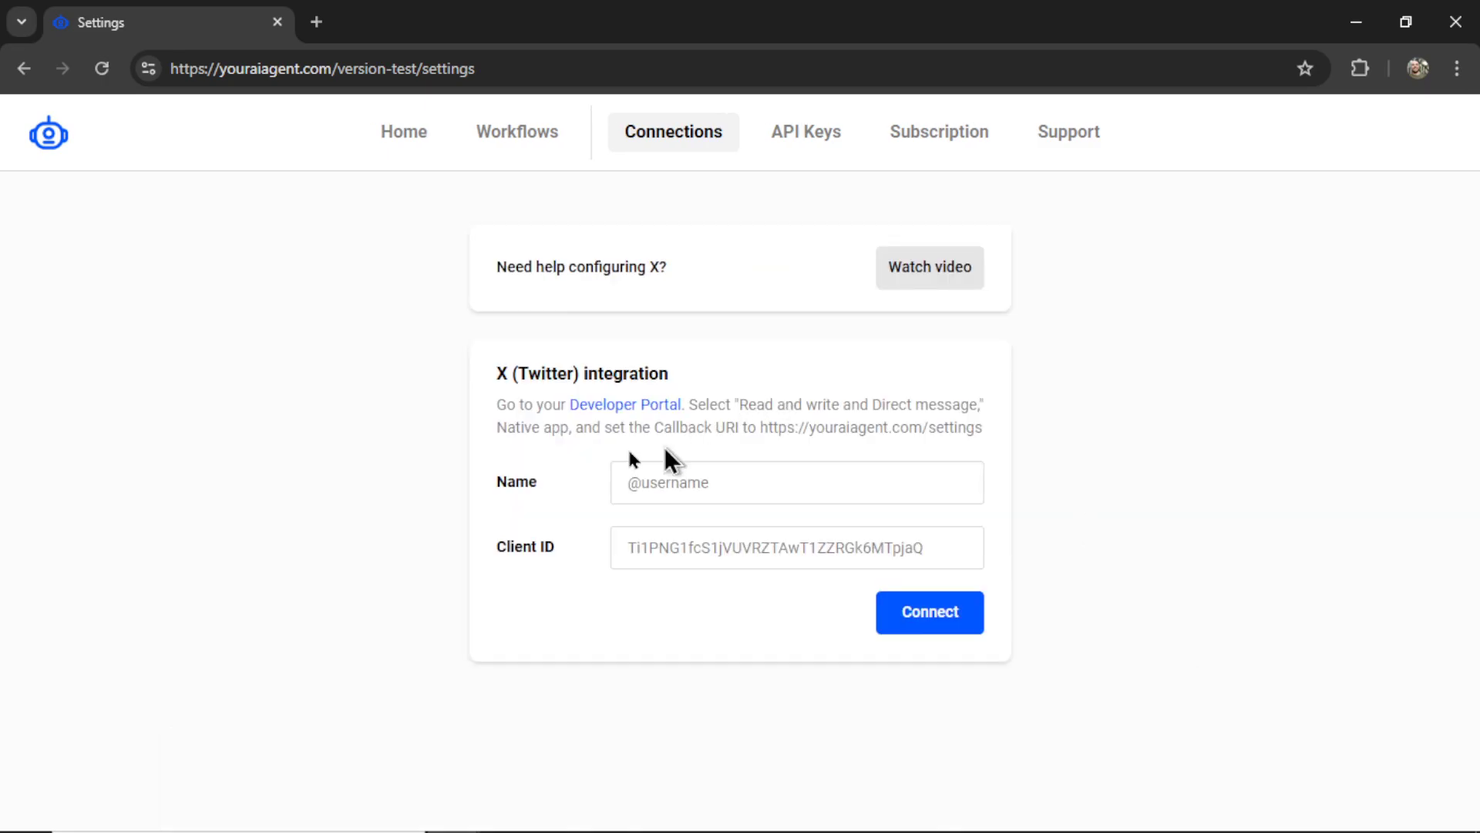
pyautogui.click(647, 406)
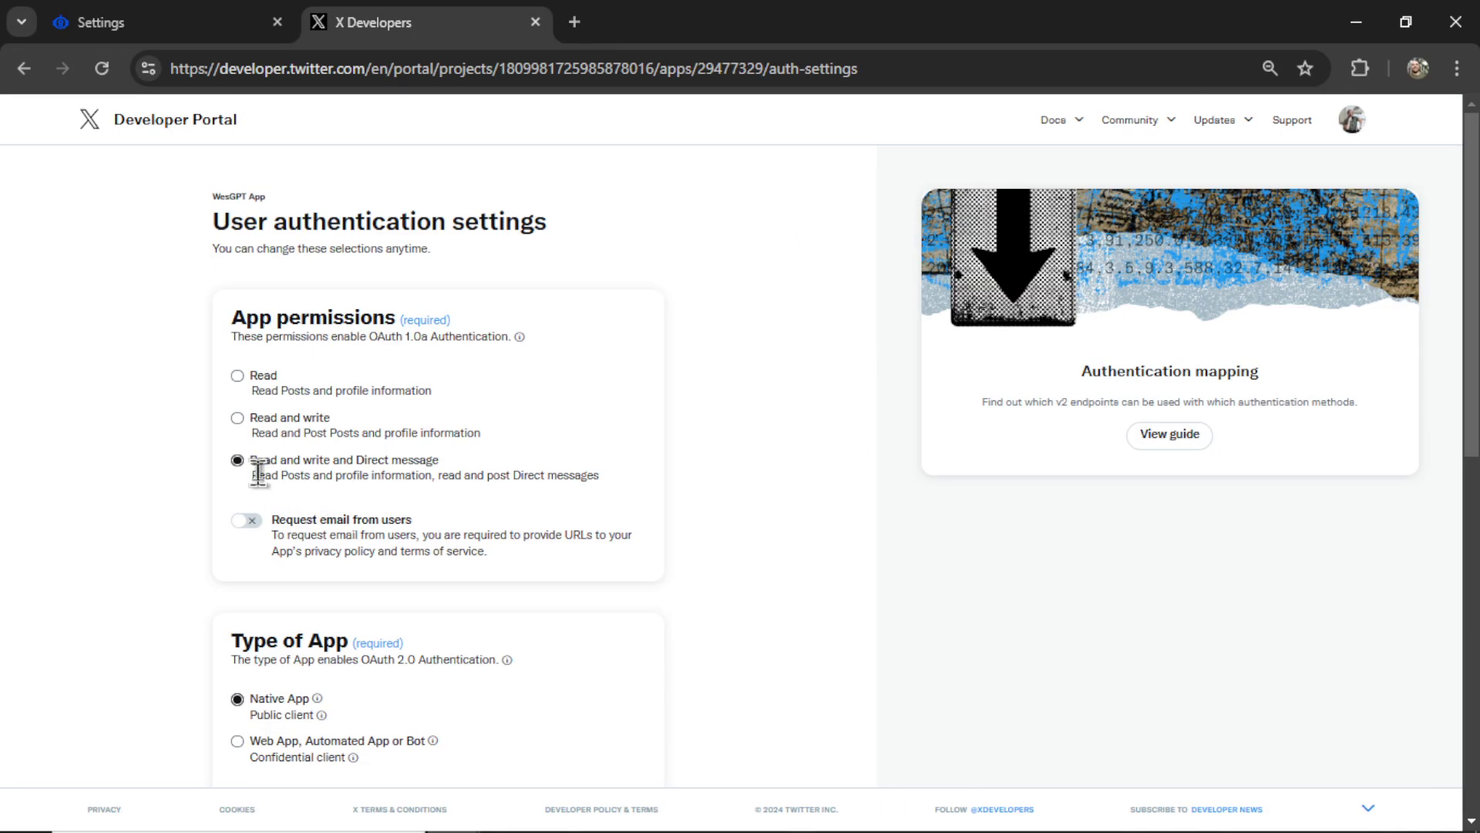
pyautogui.moveTo(251, 461); pyautogui.dragTo(439, 463)
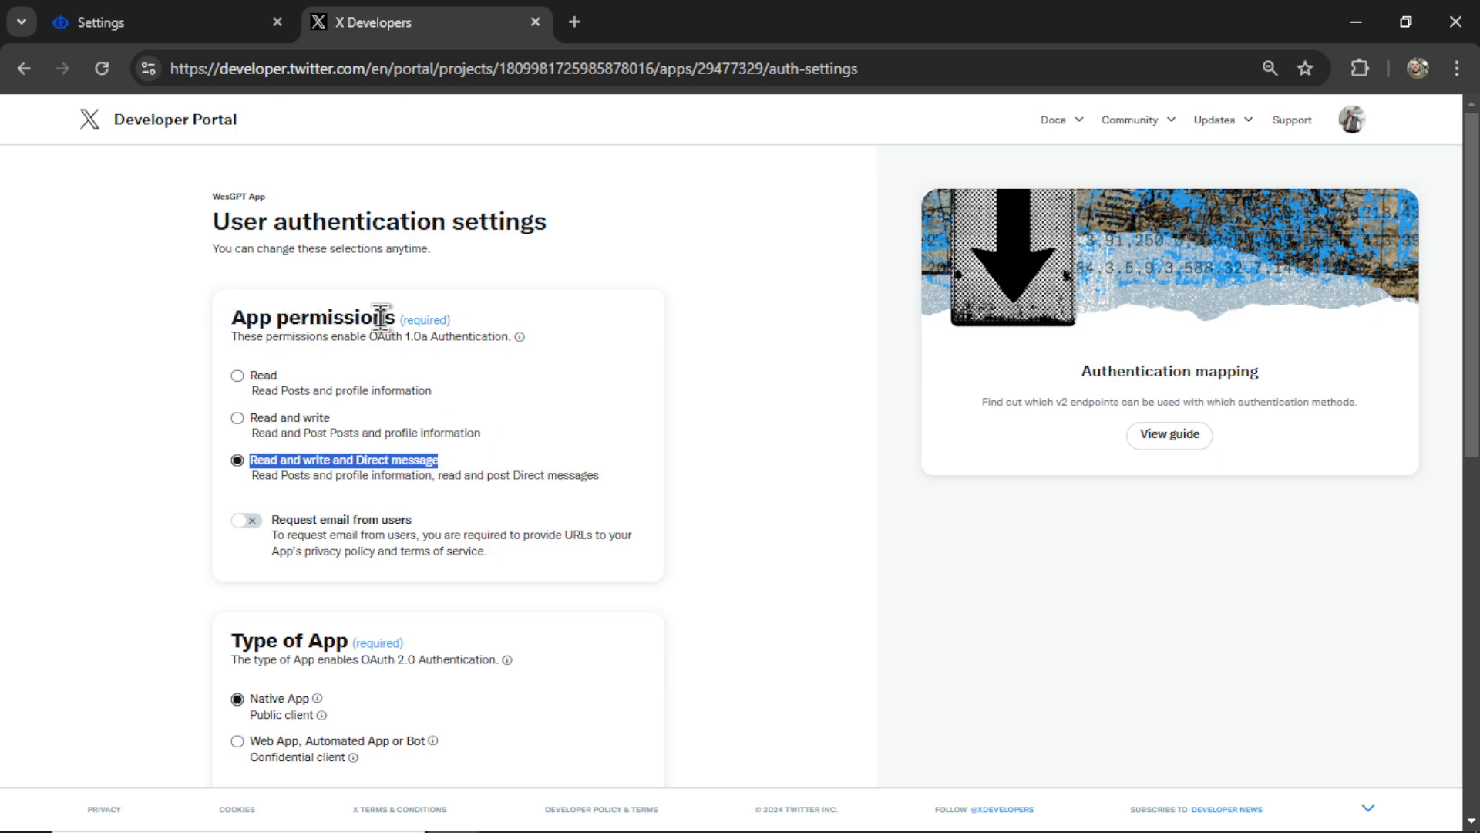
pyautogui.scroll(-3, 277, 395)
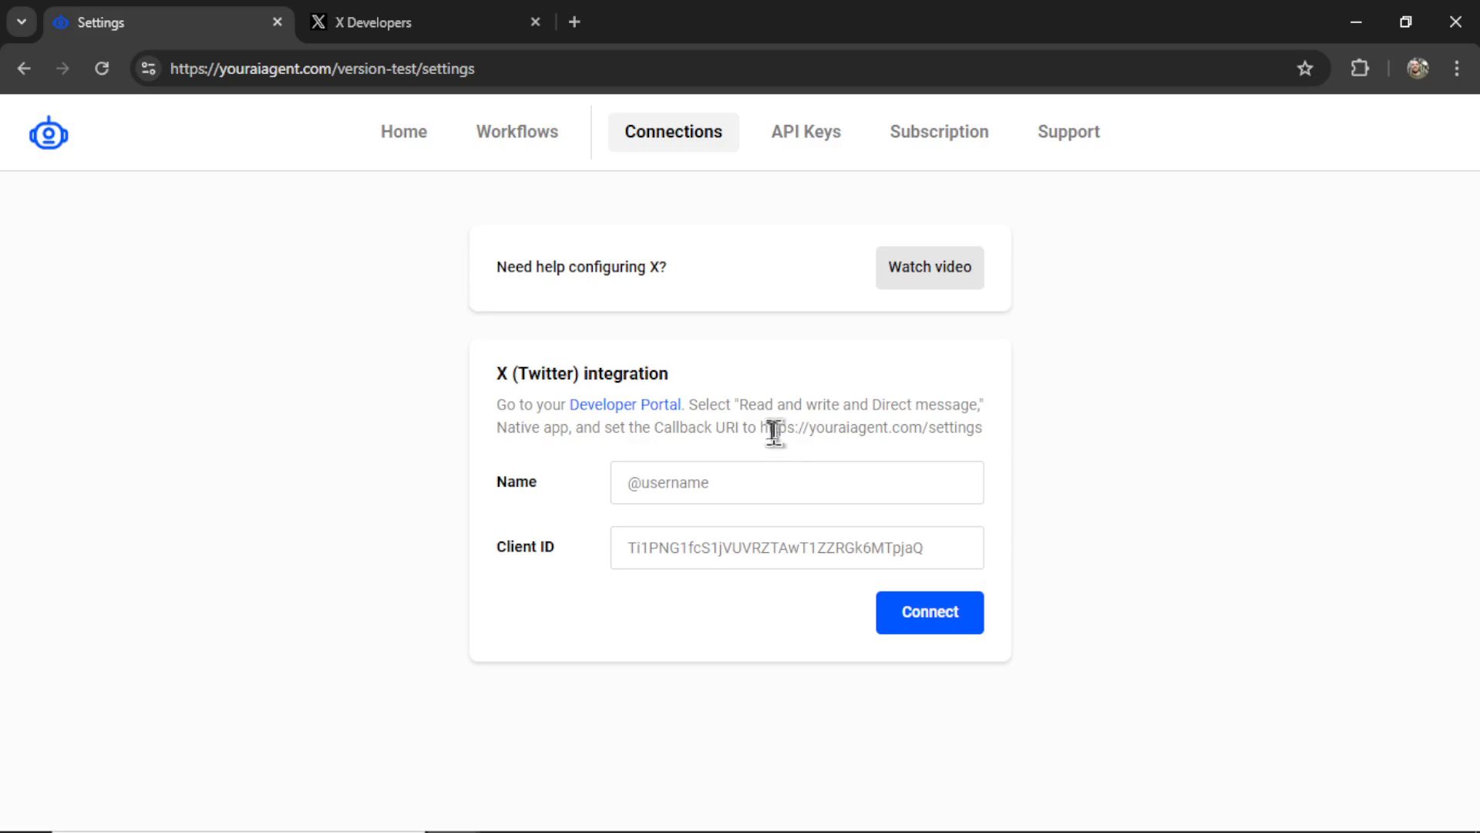
pyautogui.moveTo(760, 427); pyautogui.dragTo(989, 440)
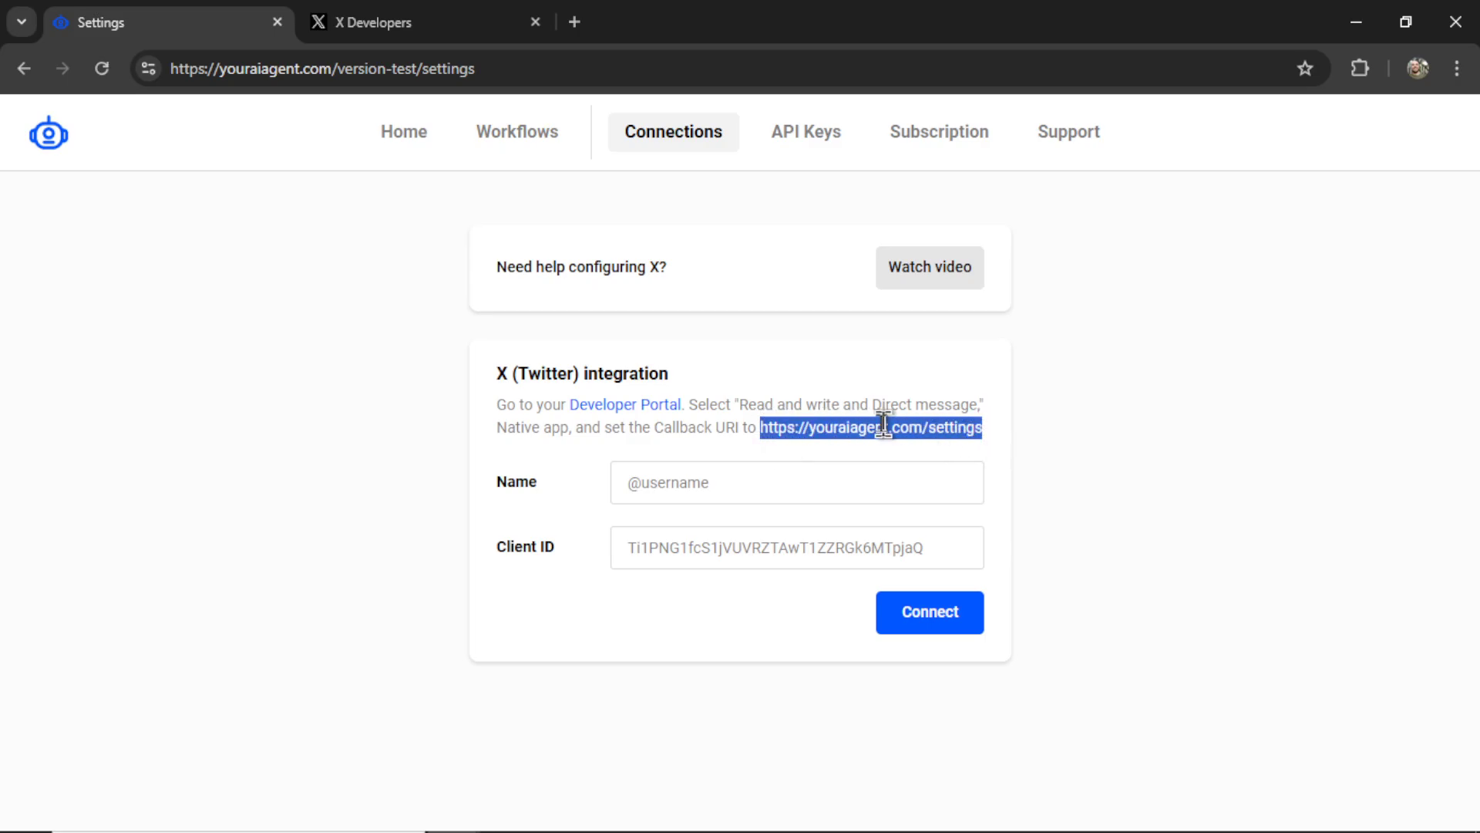
pyautogui.click(393, 30)
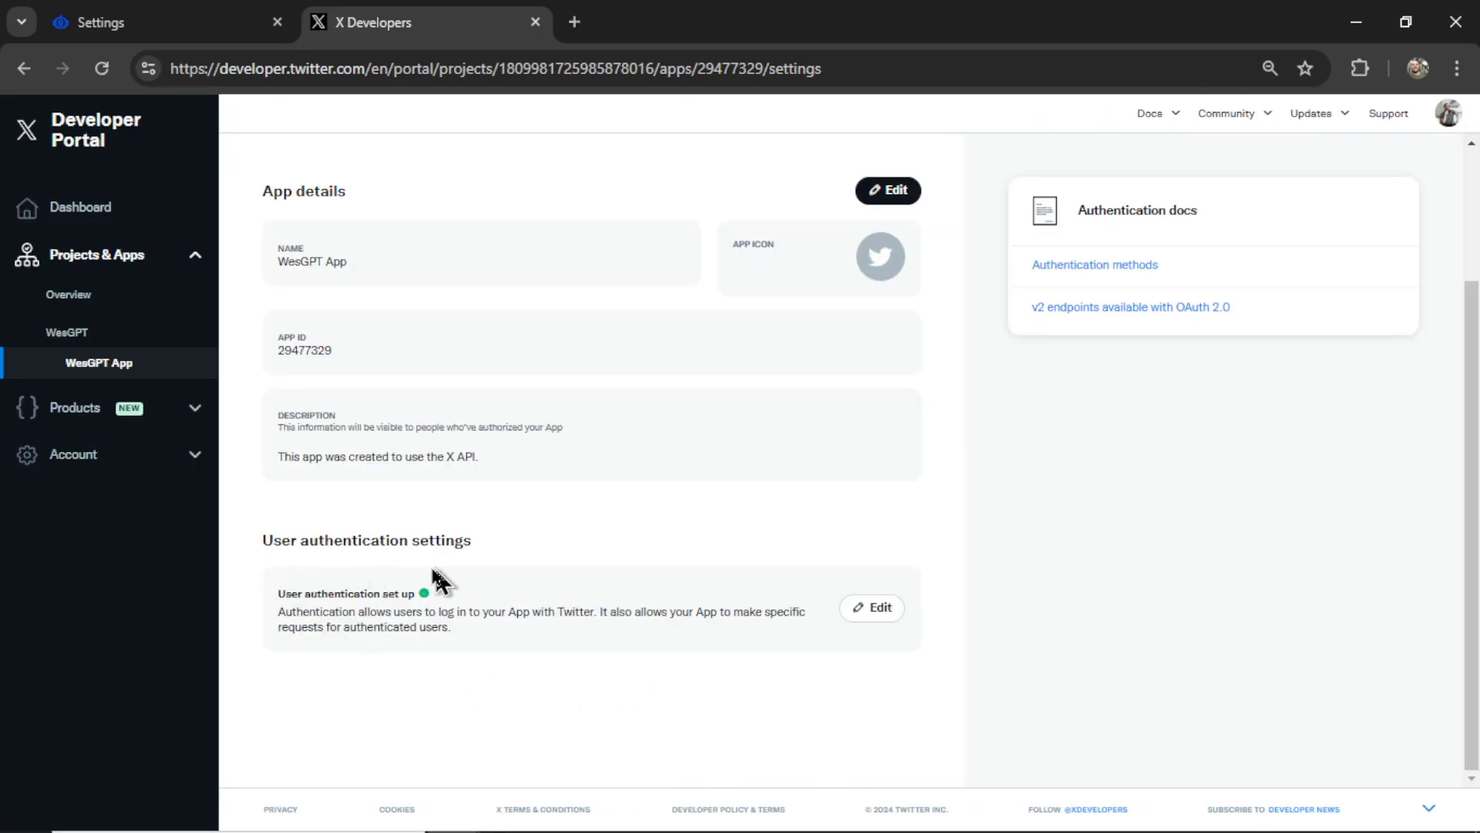
# - Copy the app's OAuth 2.0 Client ID from the Keys and tokens page
pyautogui.scroll(2, 646, 647)
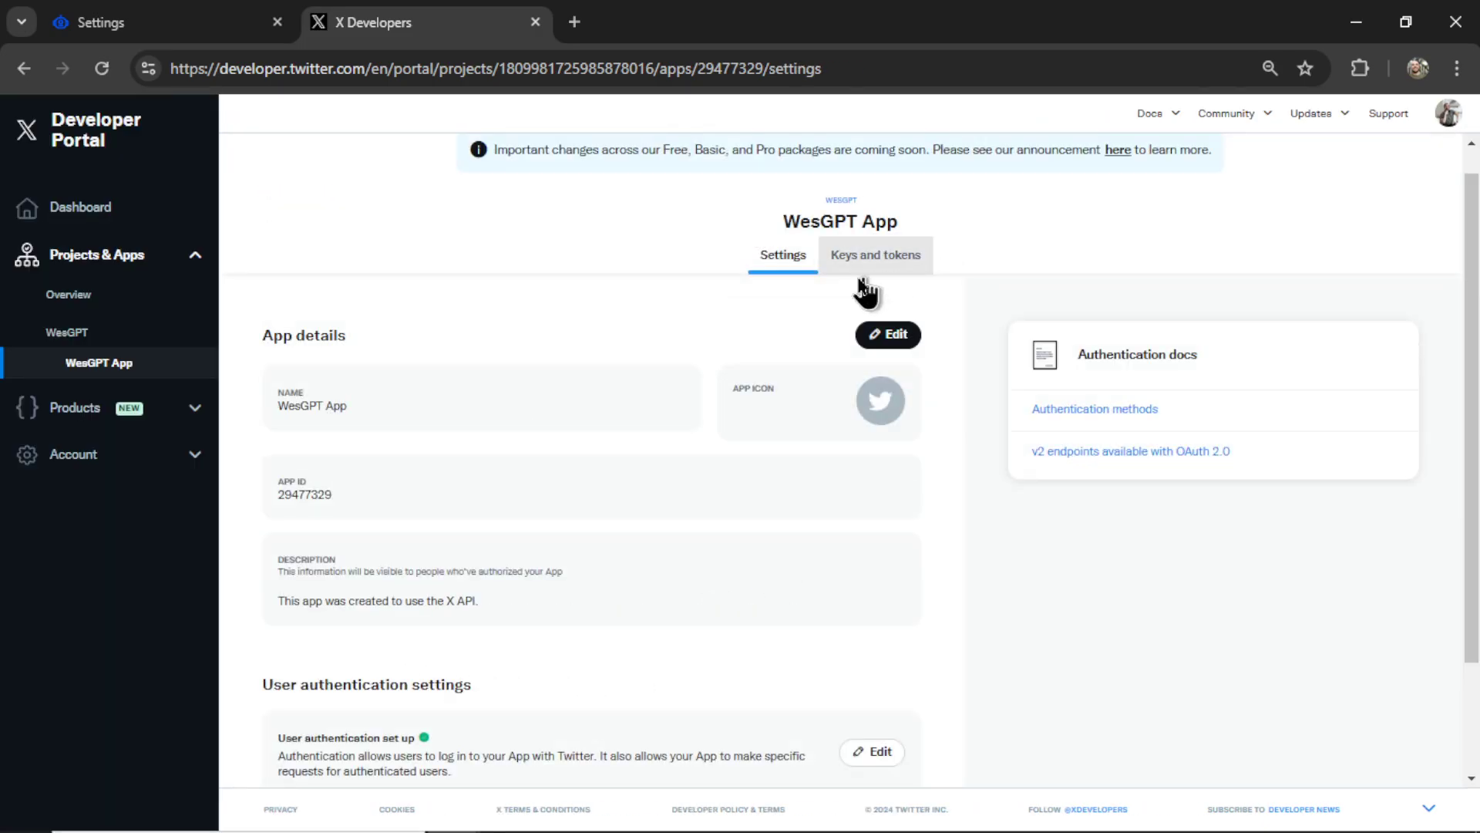
pyautogui.click(892, 279)
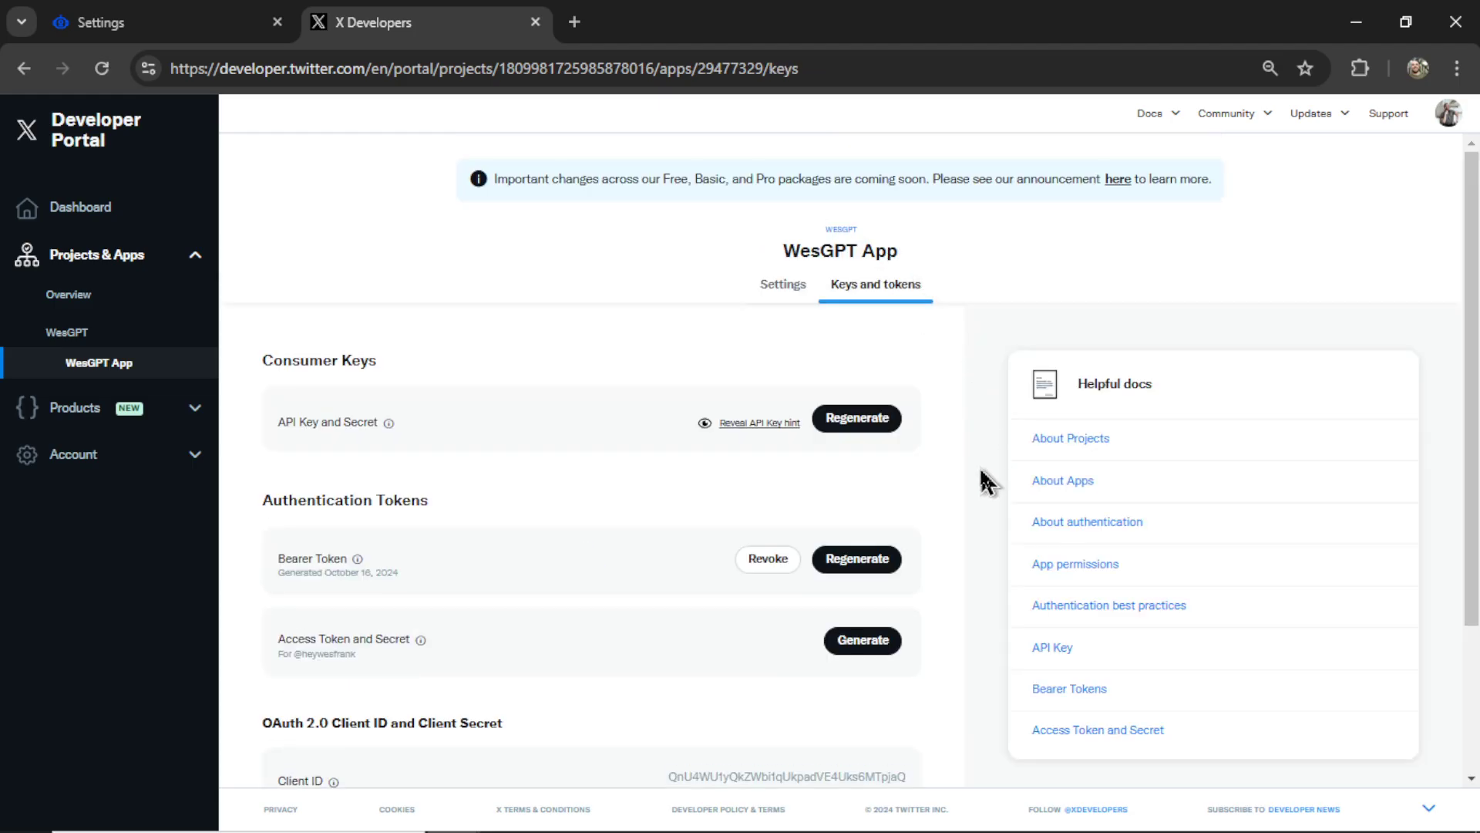
pyautogui.scroll(-3, 887, 540)
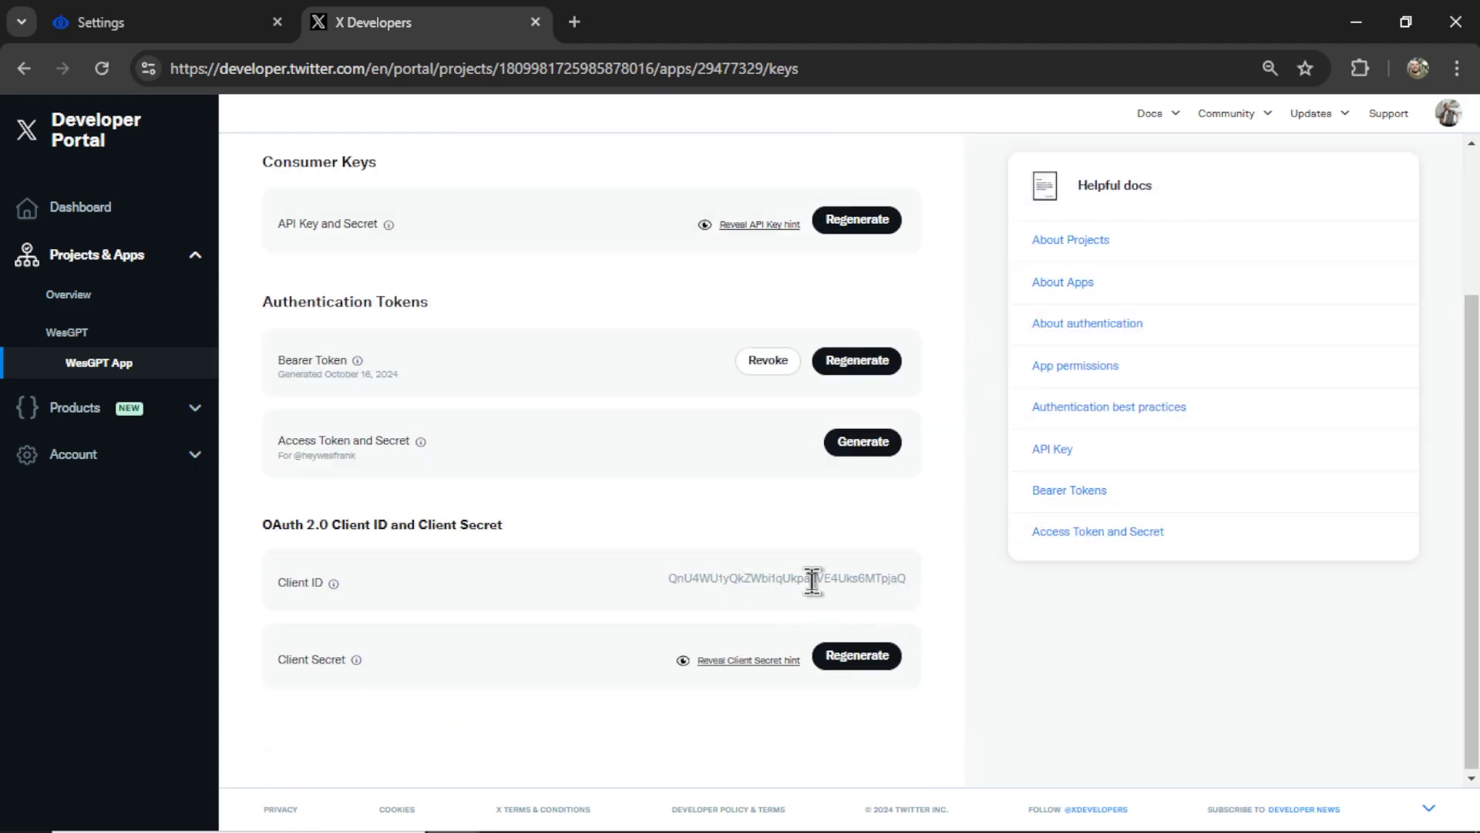
pyautogui.doubleClick(767, 578)
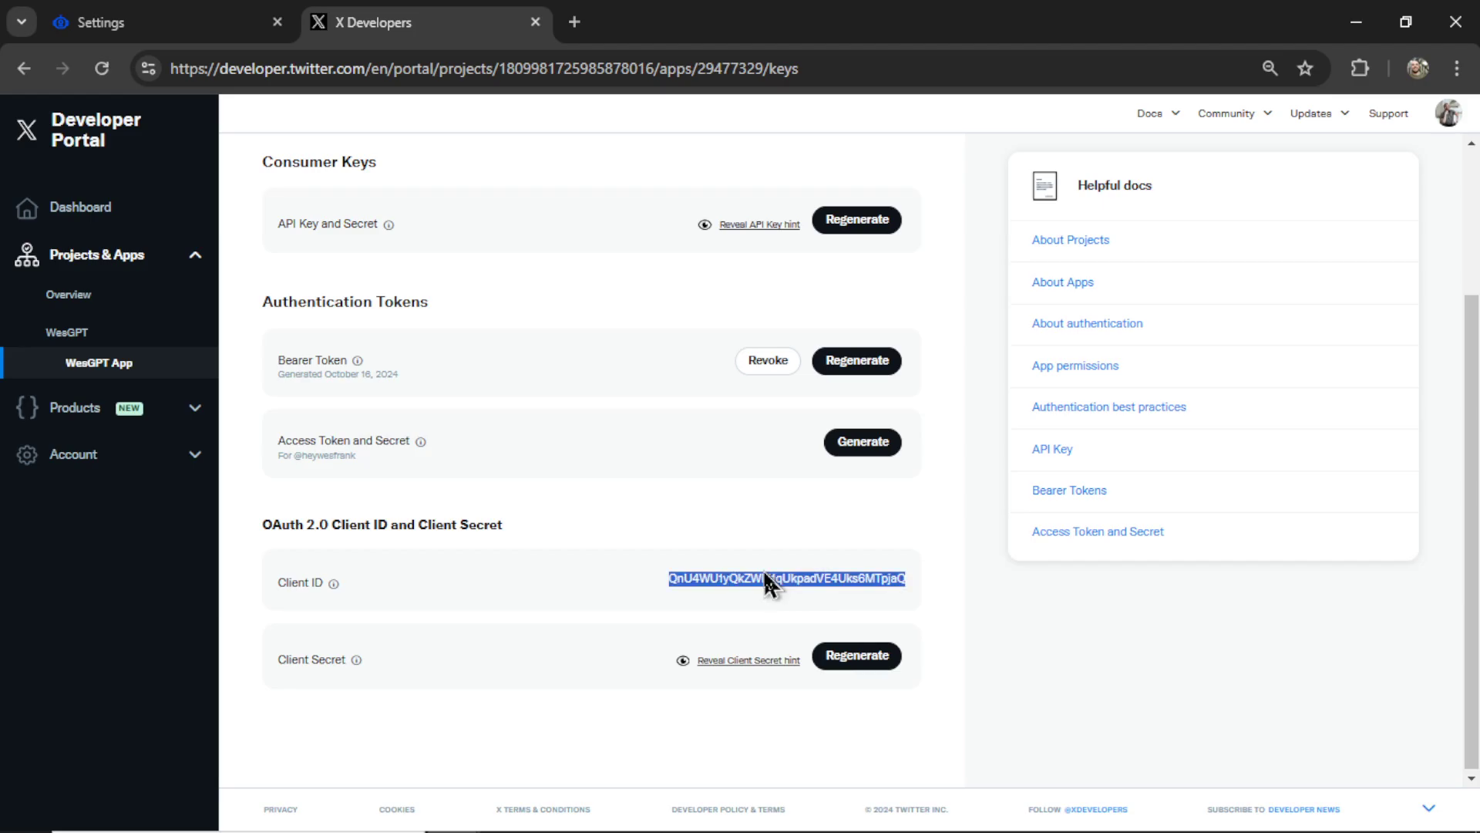
pyautogui.hotkey('ctrl', 'pageup')
# - Paste the Client ID, enter the X account handle as Name, and connect the account
pyautogui.click(747, 548)
pyautogui.write('QnU4WU1yQkZWbi1qUkpadVE4Uks6MTpjaQ')
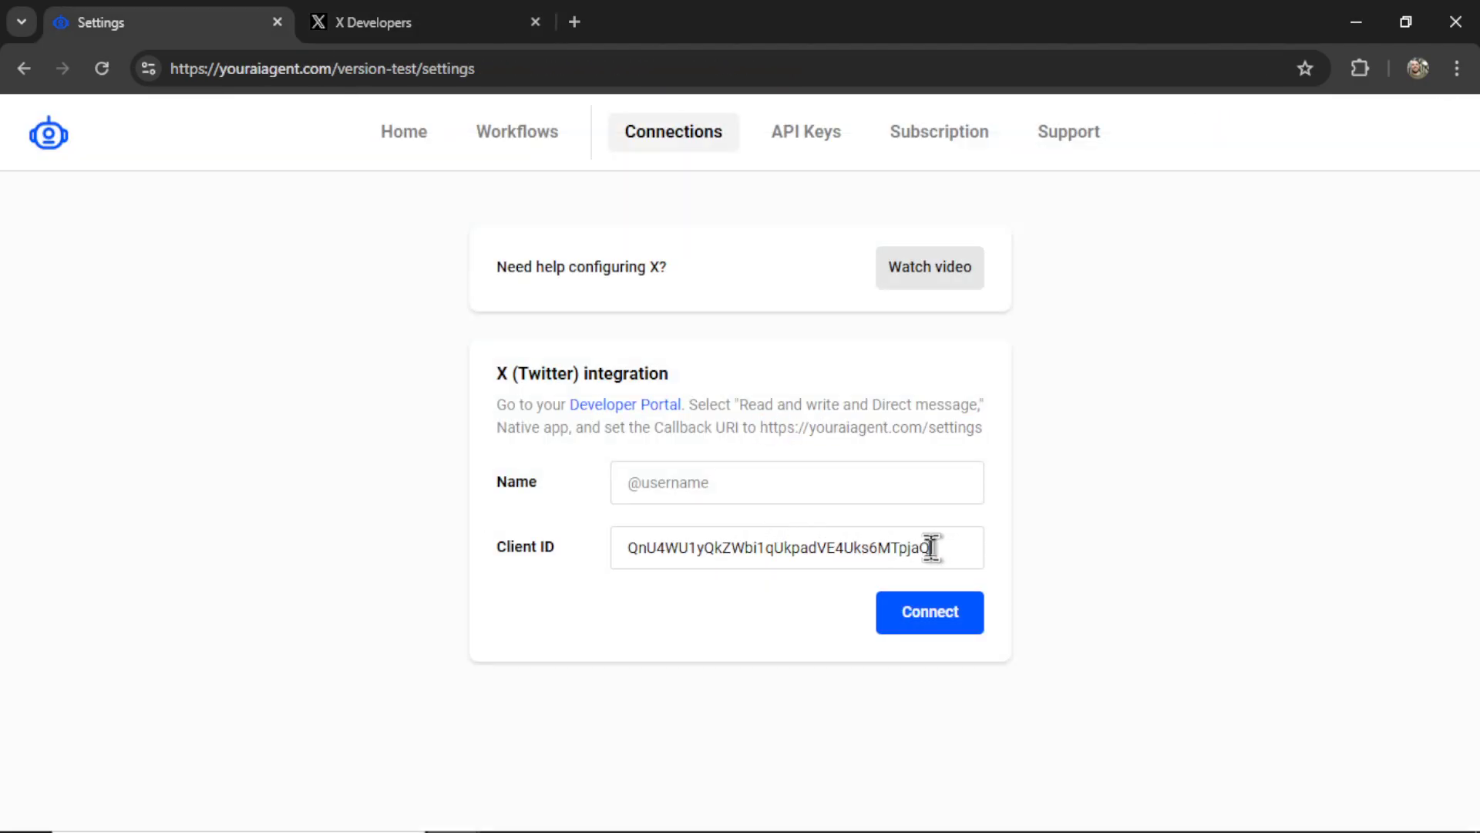
pyautogui.click(542, 482)
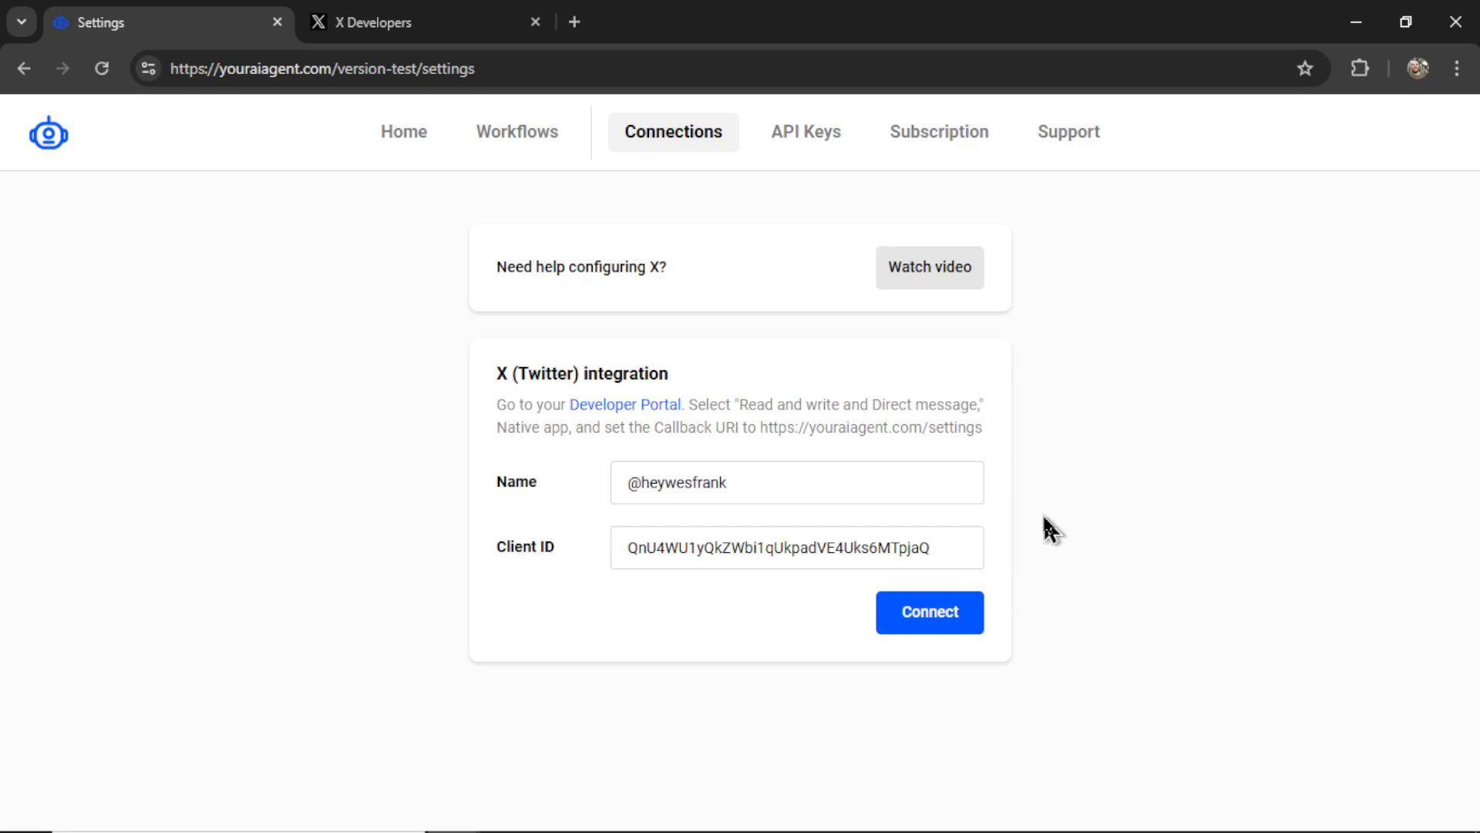
pyautogui.click(946, 626)
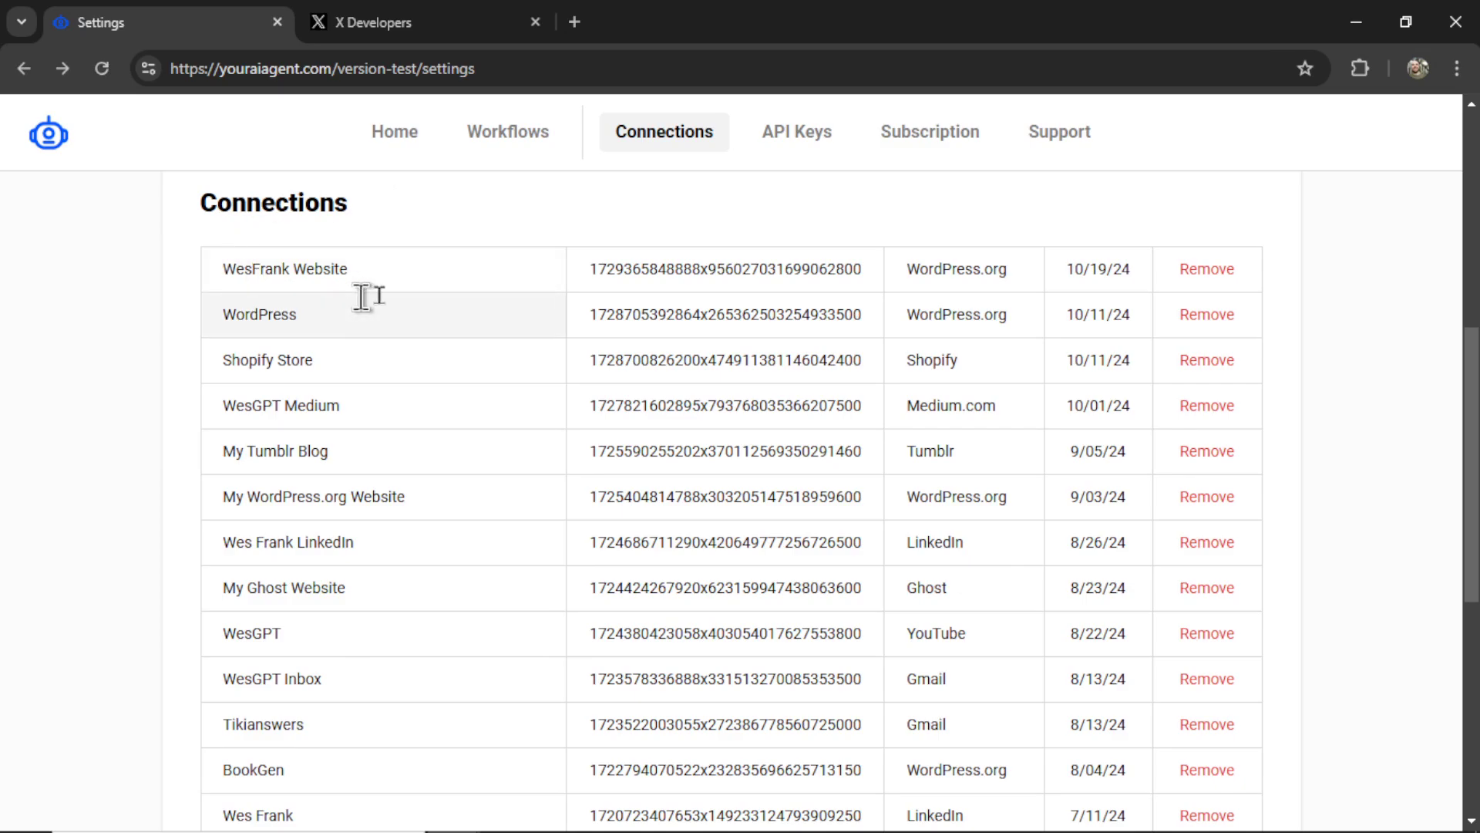
# - Check the new X row in the Connections table and the Active subscription status
pyautogui.scroll(-4, 938, 571)
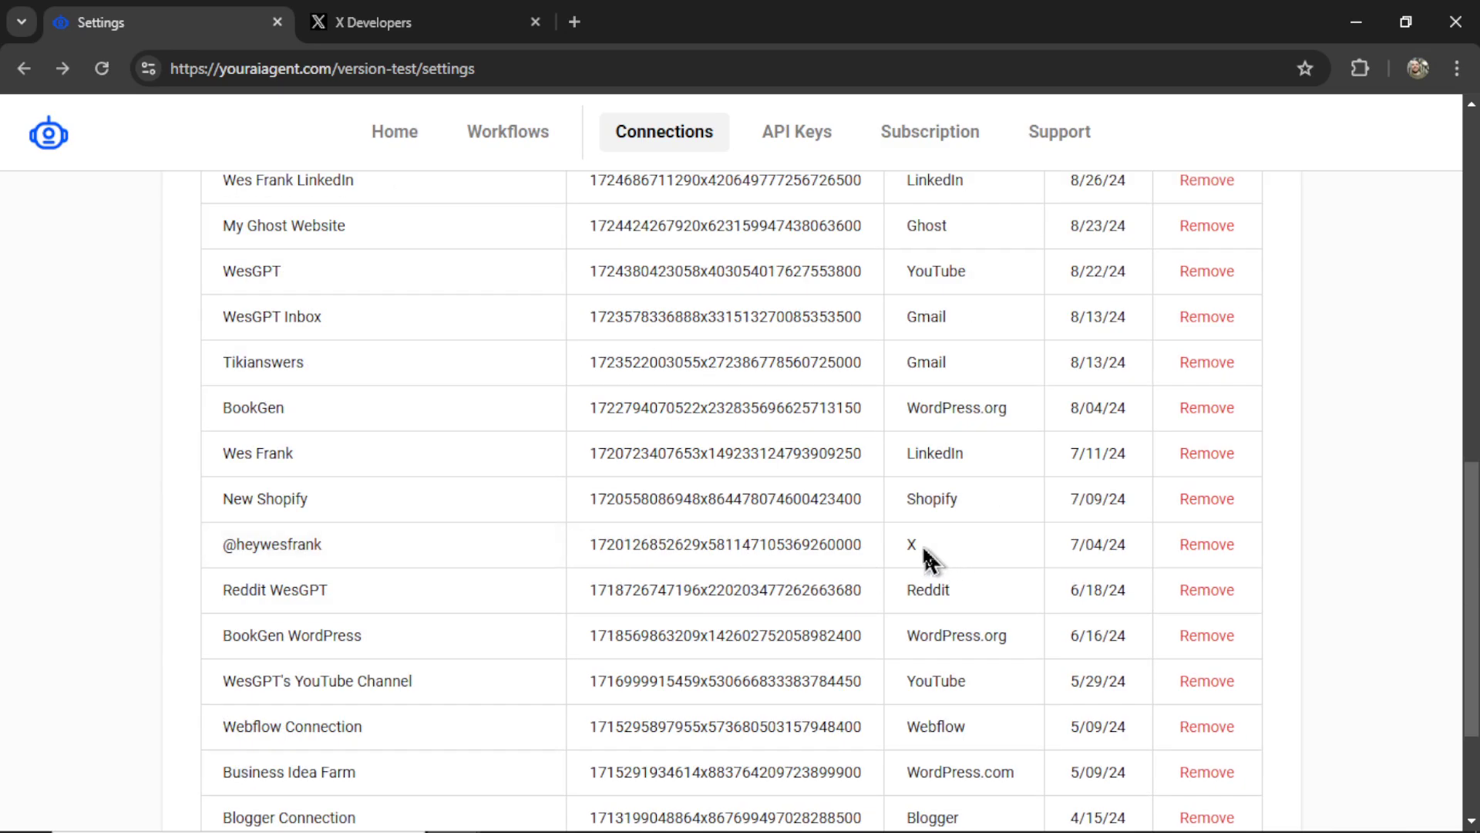
pyautogui.doubleClick(923, 546)
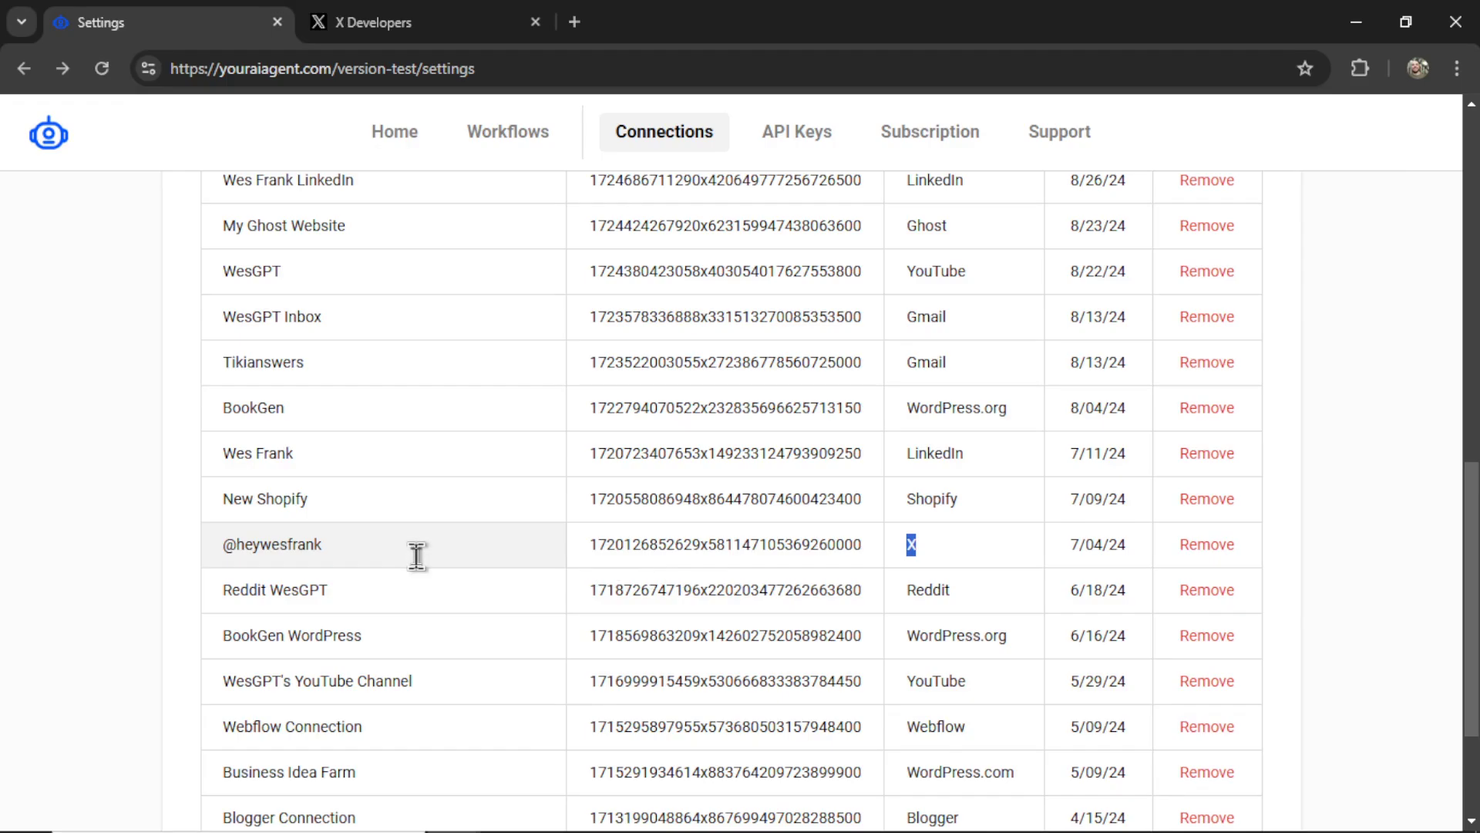
pyautogui.scroll(10, 1315, 221)
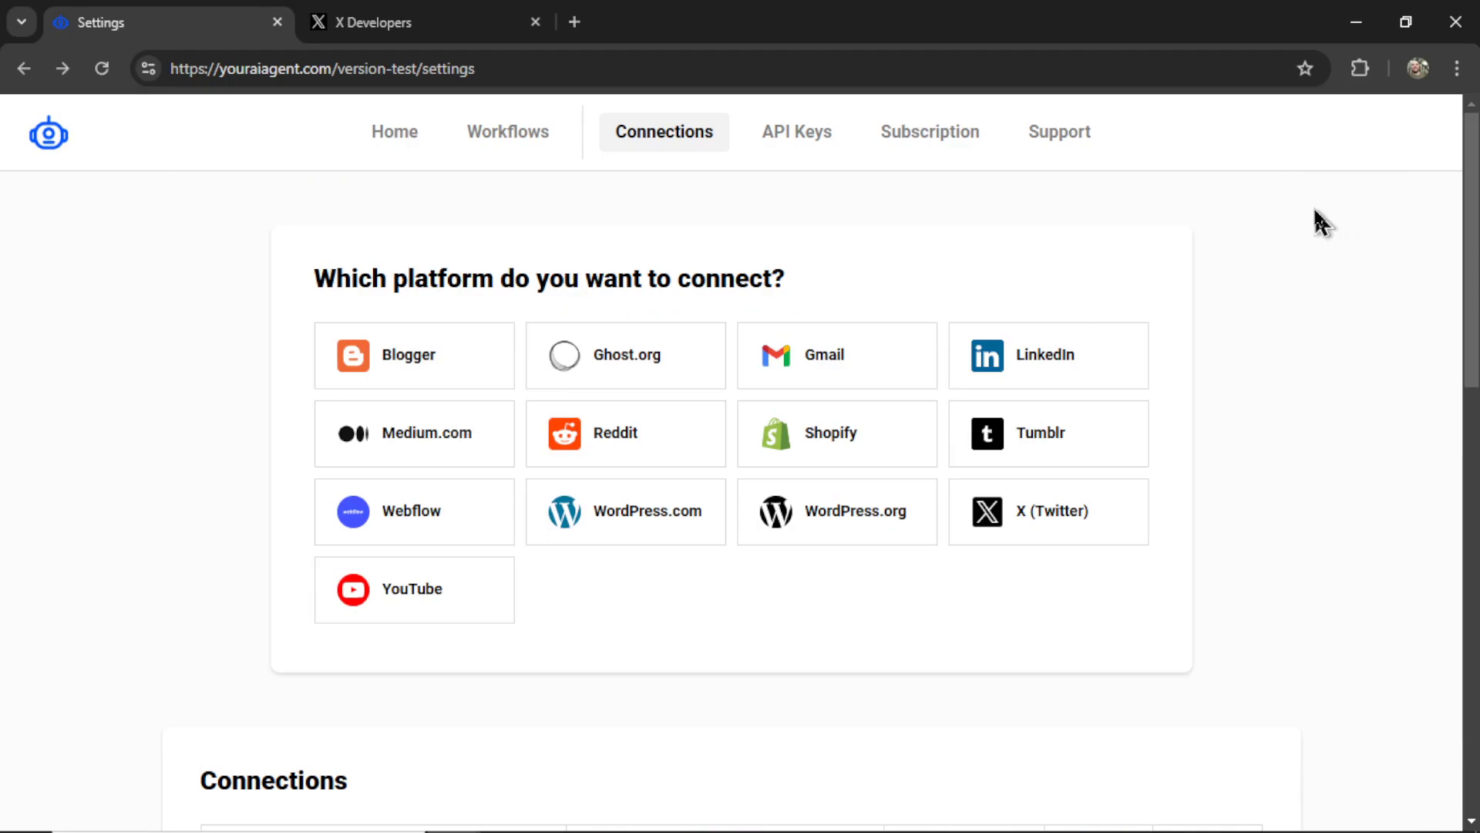
pyautogui.click(943, 148)
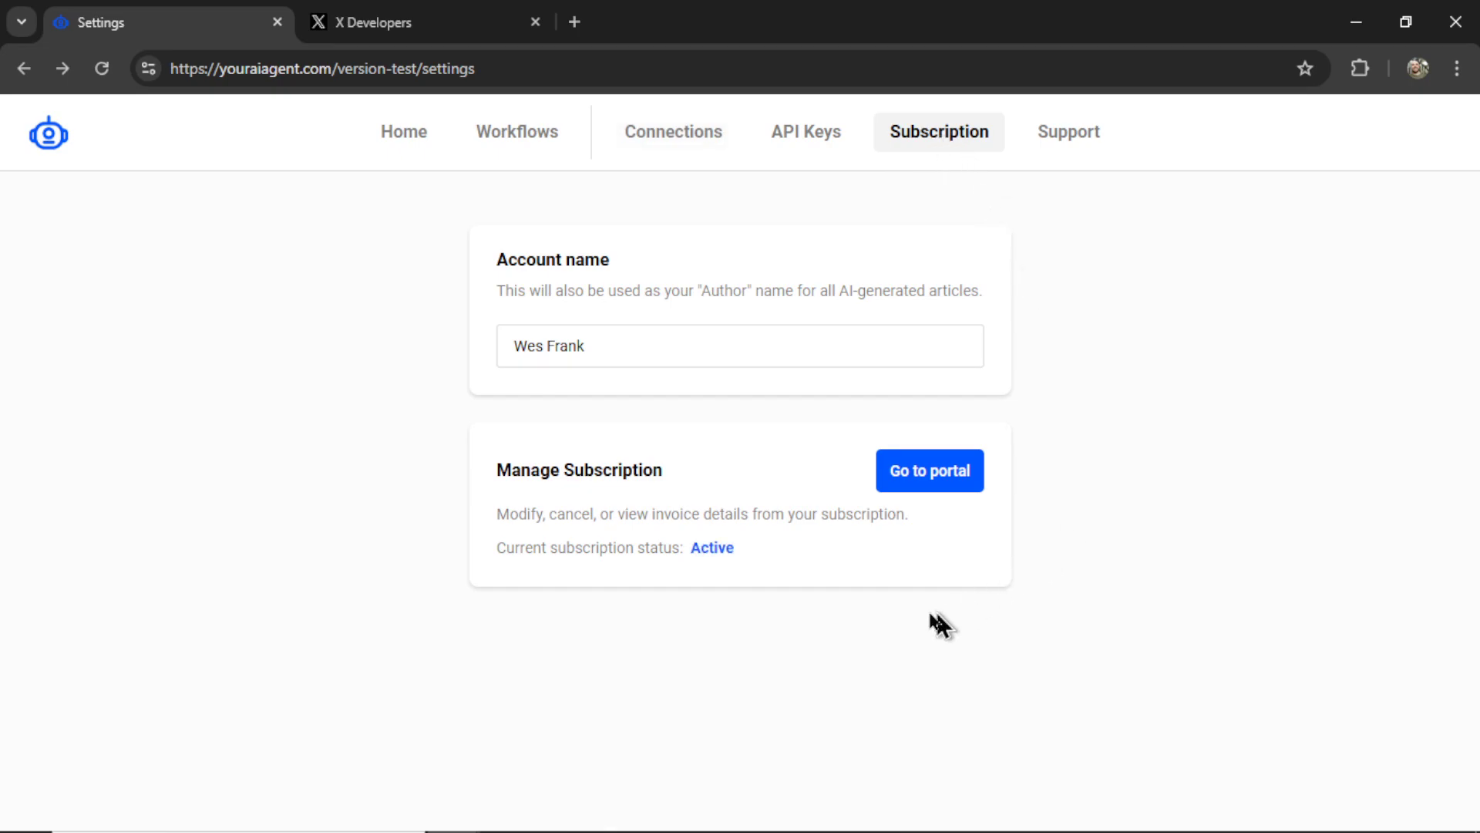
pyautogui.moveTo(737, 550); pyautogui.dragTo(691, 552)
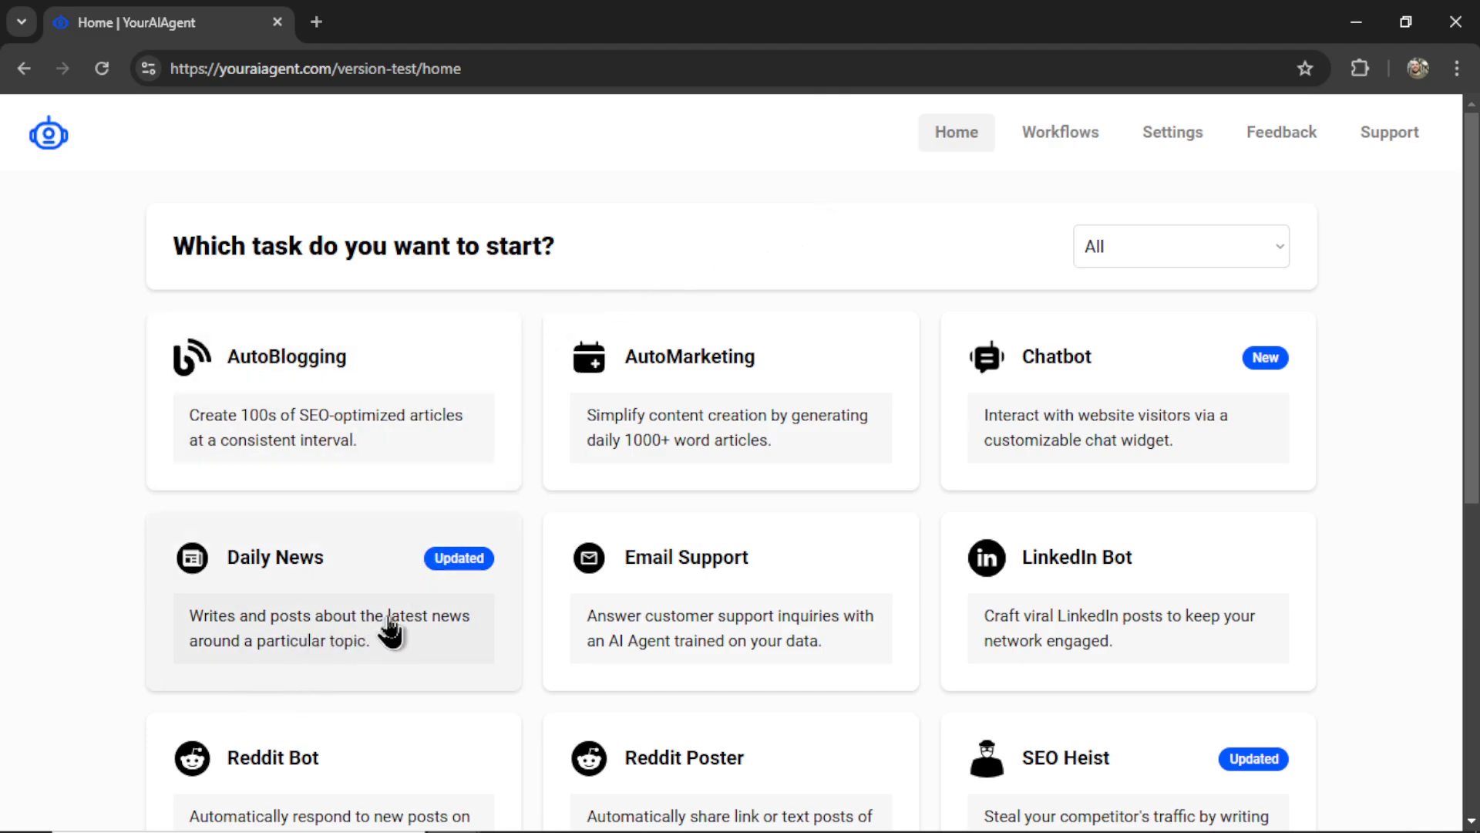
# - Start a Daily News task that posts to the X account connection
pyautogui.click(414, 622)
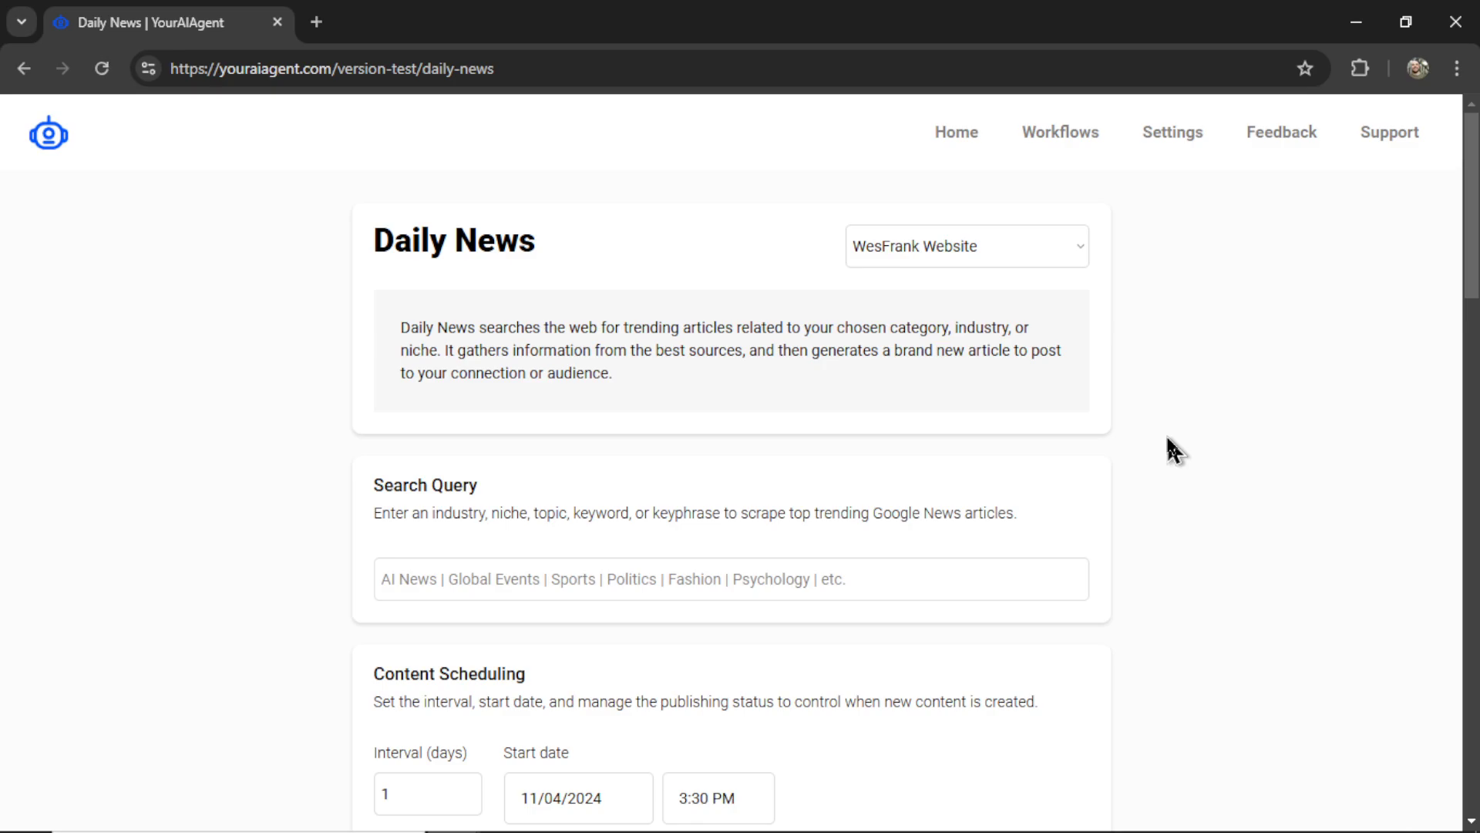
pyautogui.click(1035, 249)
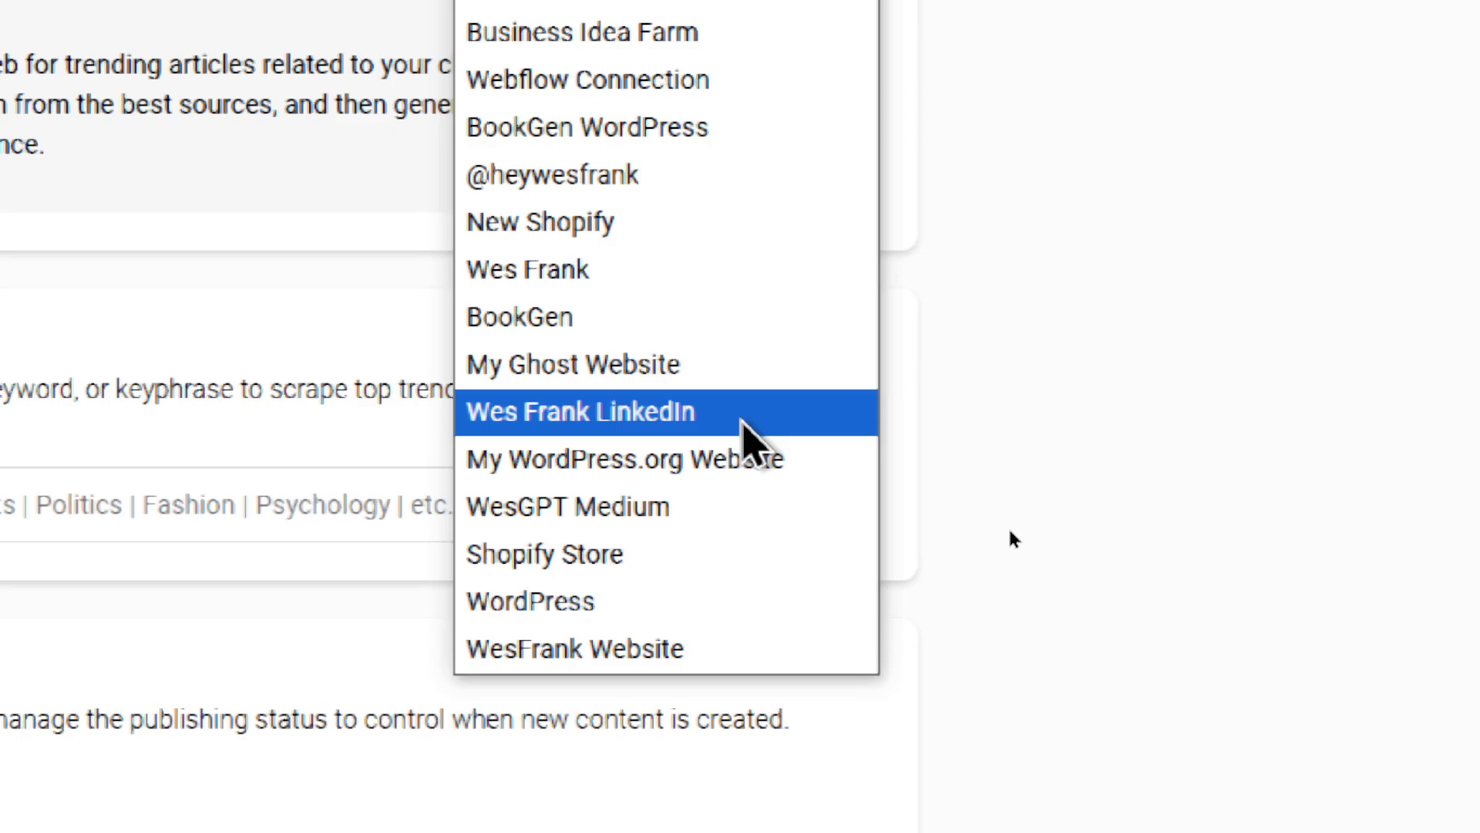
pyautogui.press('Escape')
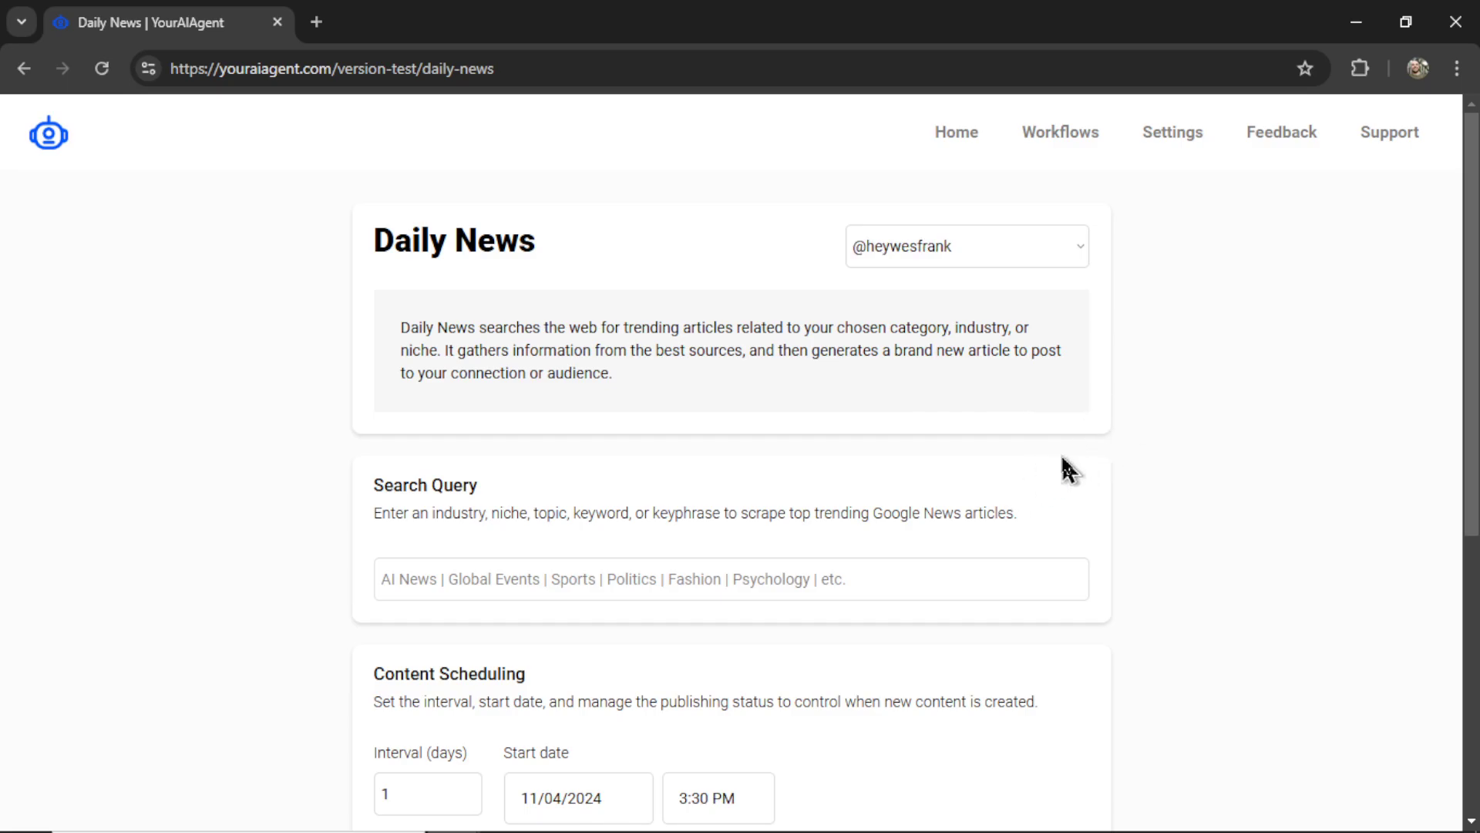
# - Enter 'AI News' as the Daily News search query
pyautogui.scroll(-3, 1095, 469)
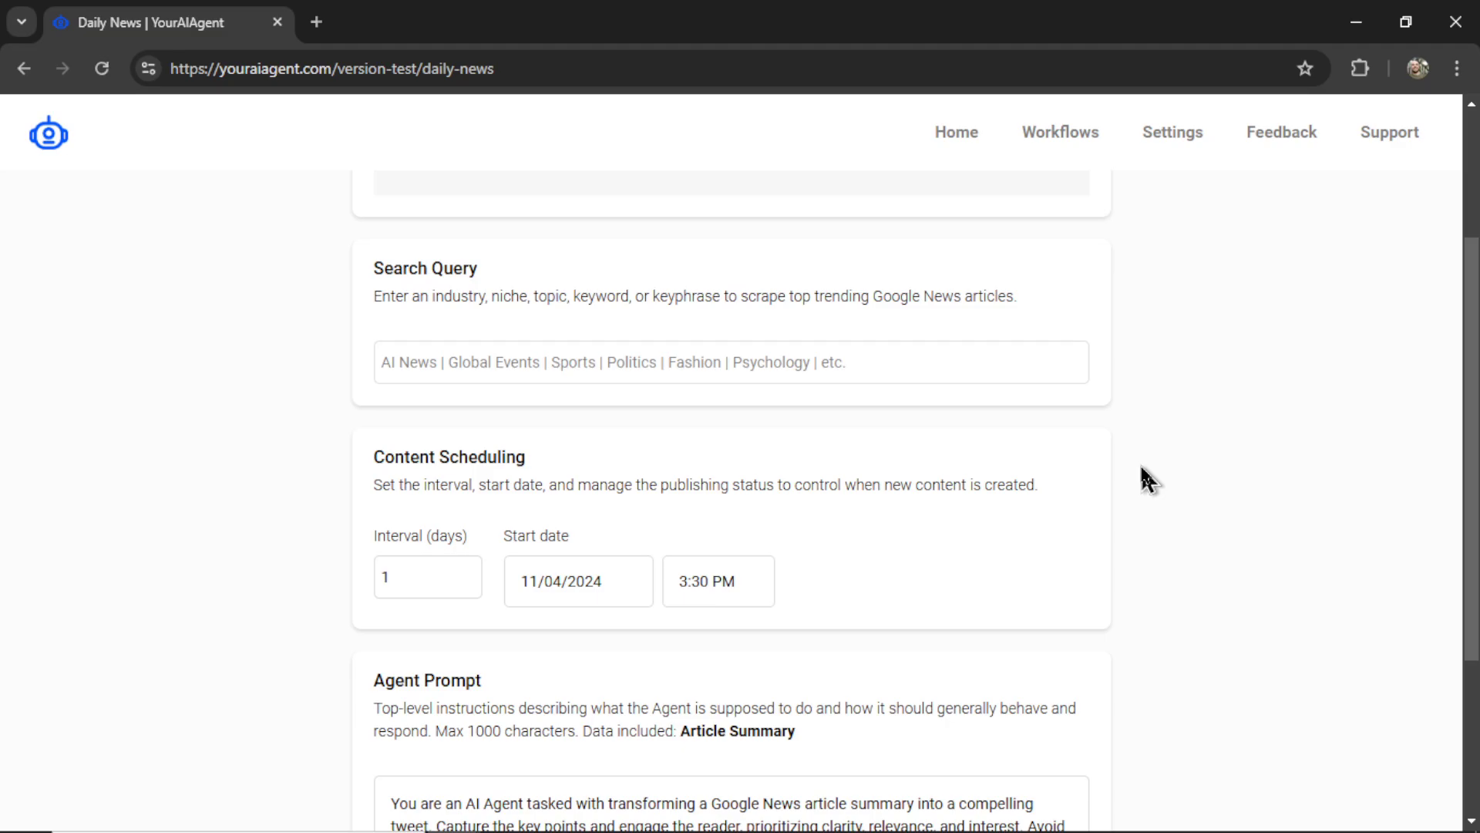
pyautogui.moveTo(430, 298); pyautogui.dragTo(722, 300)
pyautogui.click(1140, 339)
pyautogui.click(838, 369)
pyautogui.click(443, 356)
pyautogui.write('A')
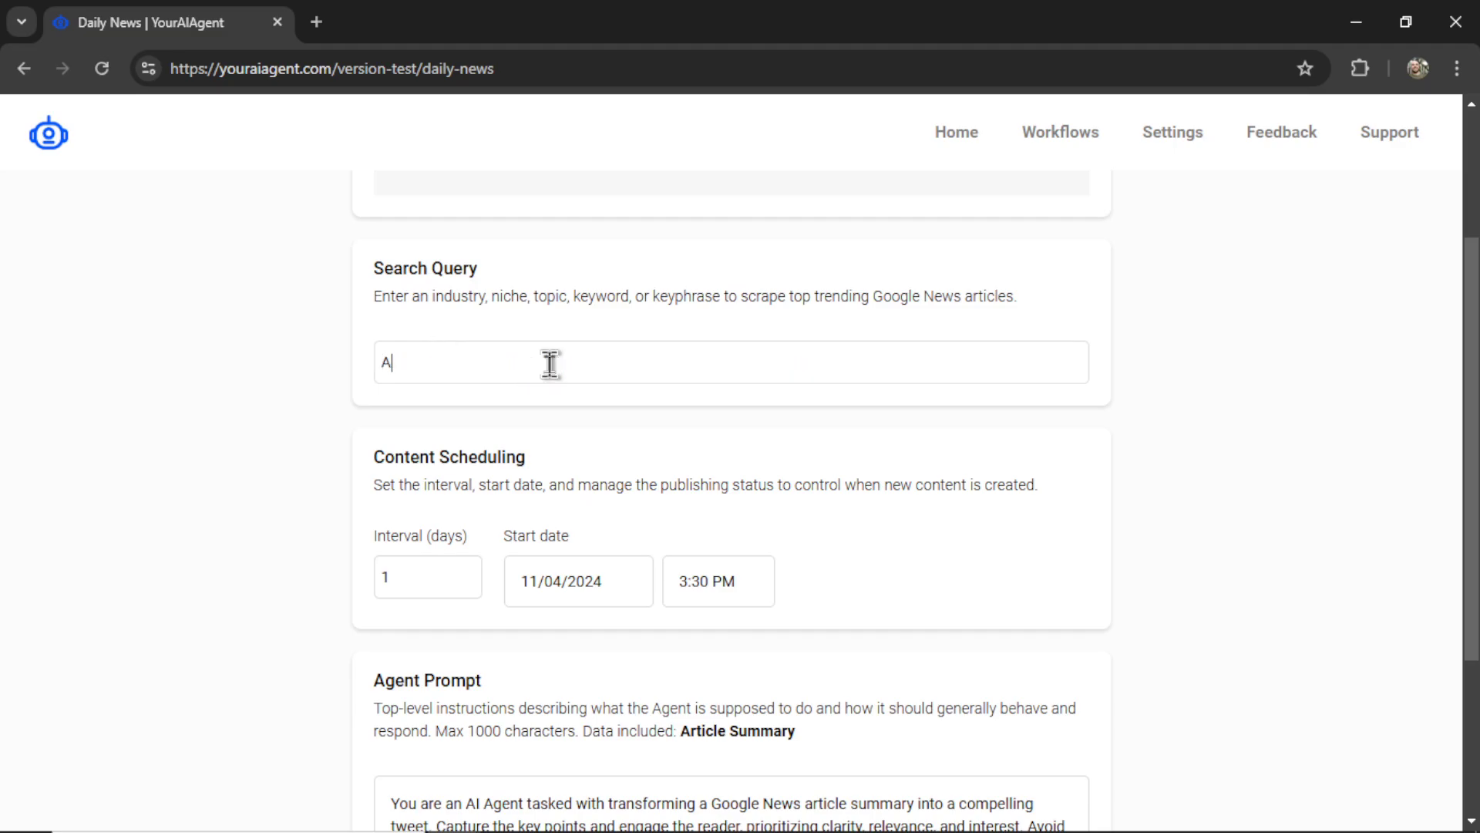
pyautogui.write('I News')
# - Search Google for 'ai news' and browse the News results, led by the Financial Times story
pyautogui.moveTo(388, 269); pyautogui.dragTo(476, 264)
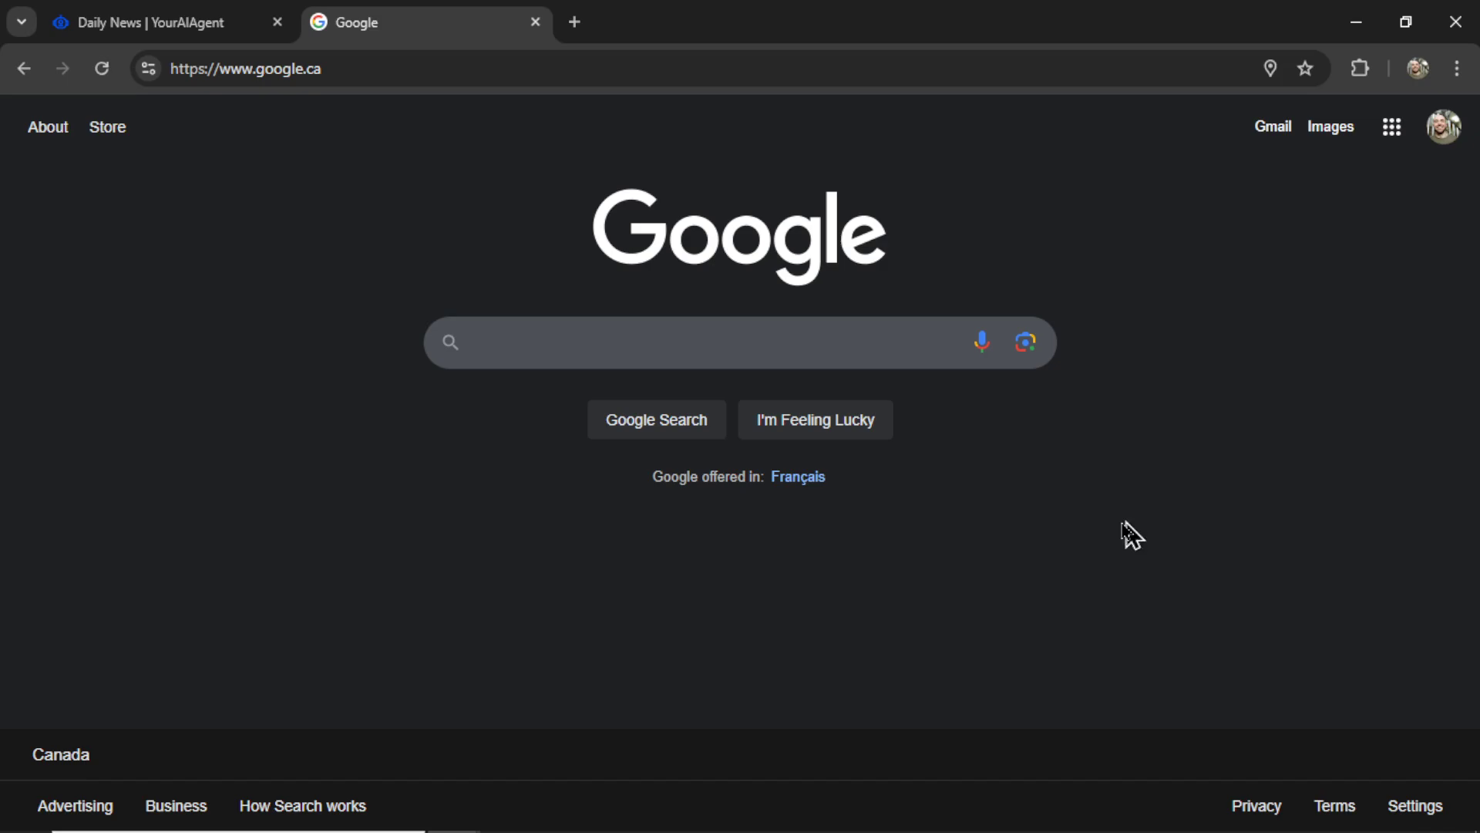
pyautogui.write('ai news')
pyautogui.press('Return')
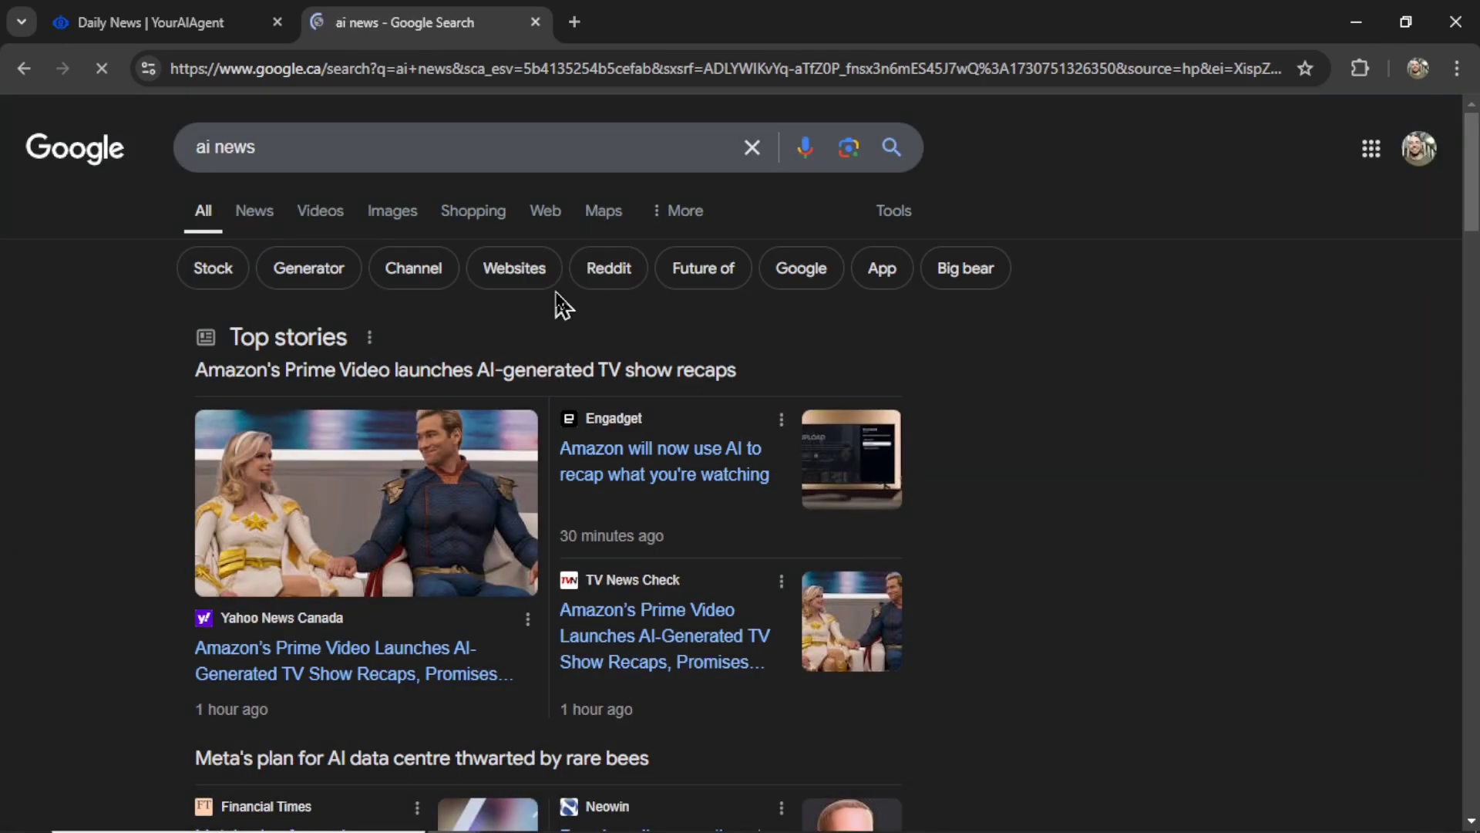
pyautogui.click(254, 214)
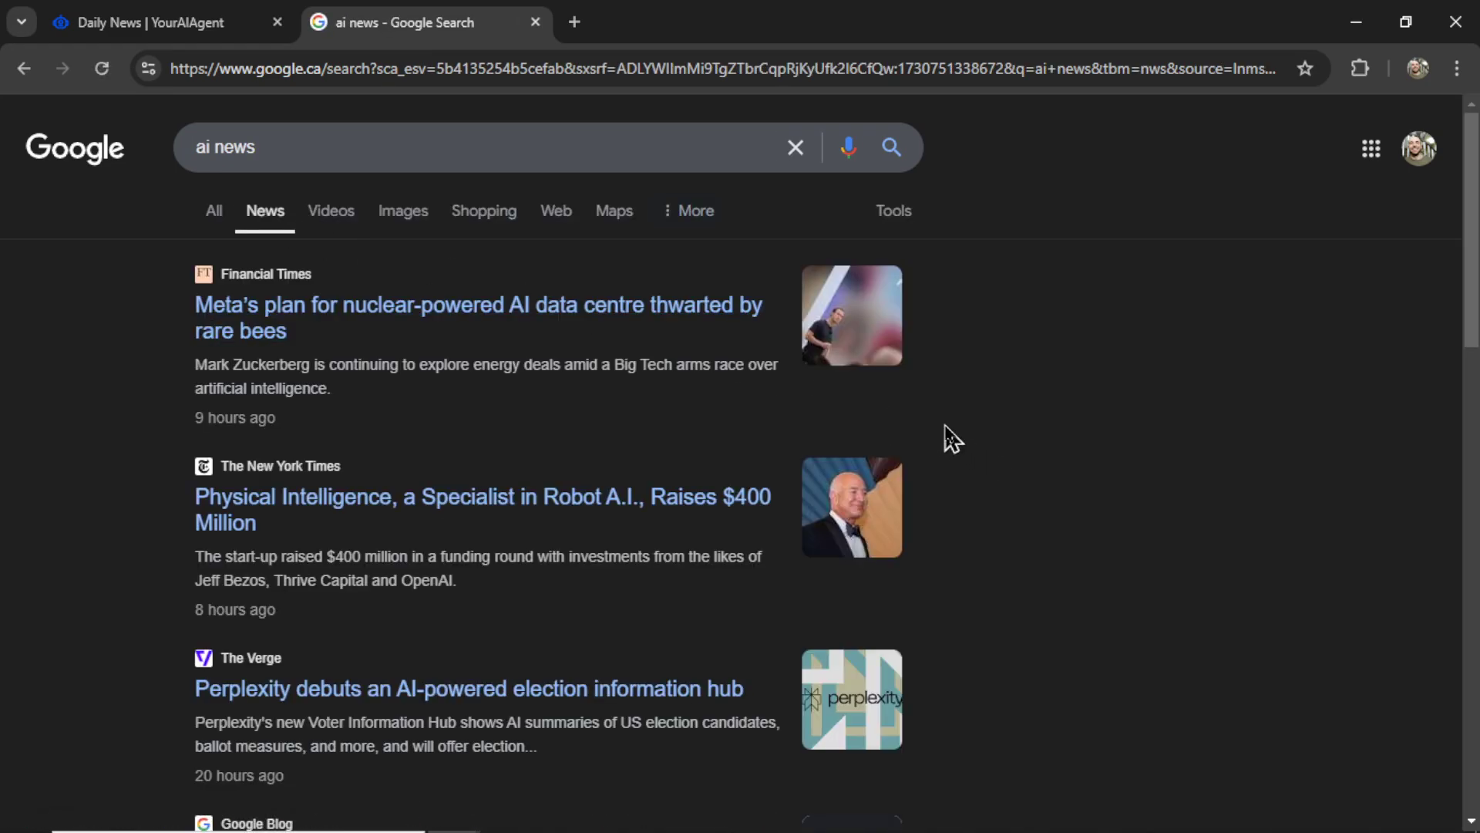
pyautogui.scroll(-2, 948, 542)
pyautogui.scroll(-2, 964, 601)
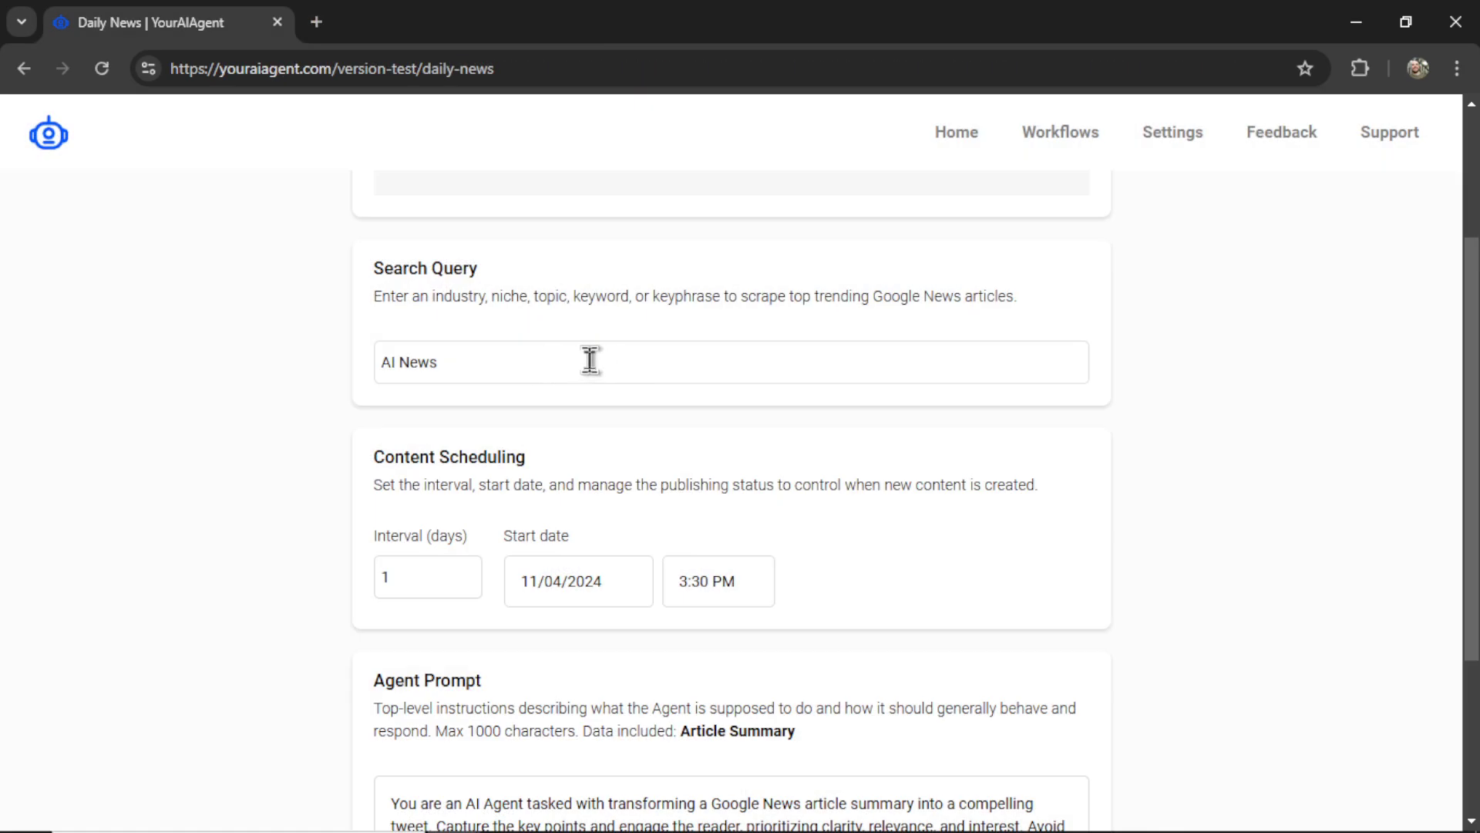
pyautogui.click(582, 361)
pyautogui.scroll(-2, 841, 443)
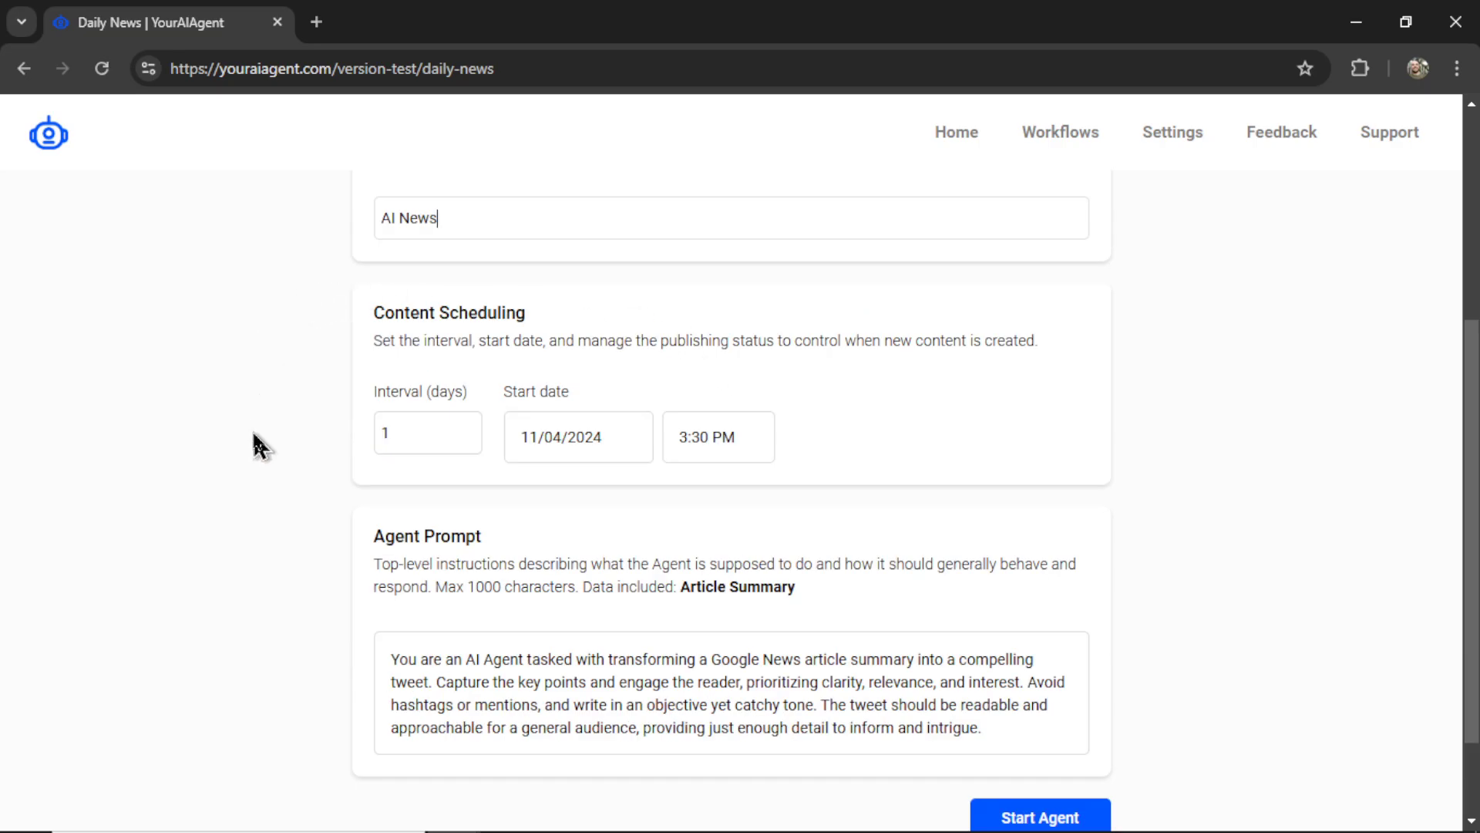
pyautogui.click(397, 447)
pyautogui.doubleClick(411, 441)
pyautogui.write('5')
pyautogui.doubleClick(440, 438)
pyautogui.write('1')
pyautogui.scroll(-2, 1140, 604)
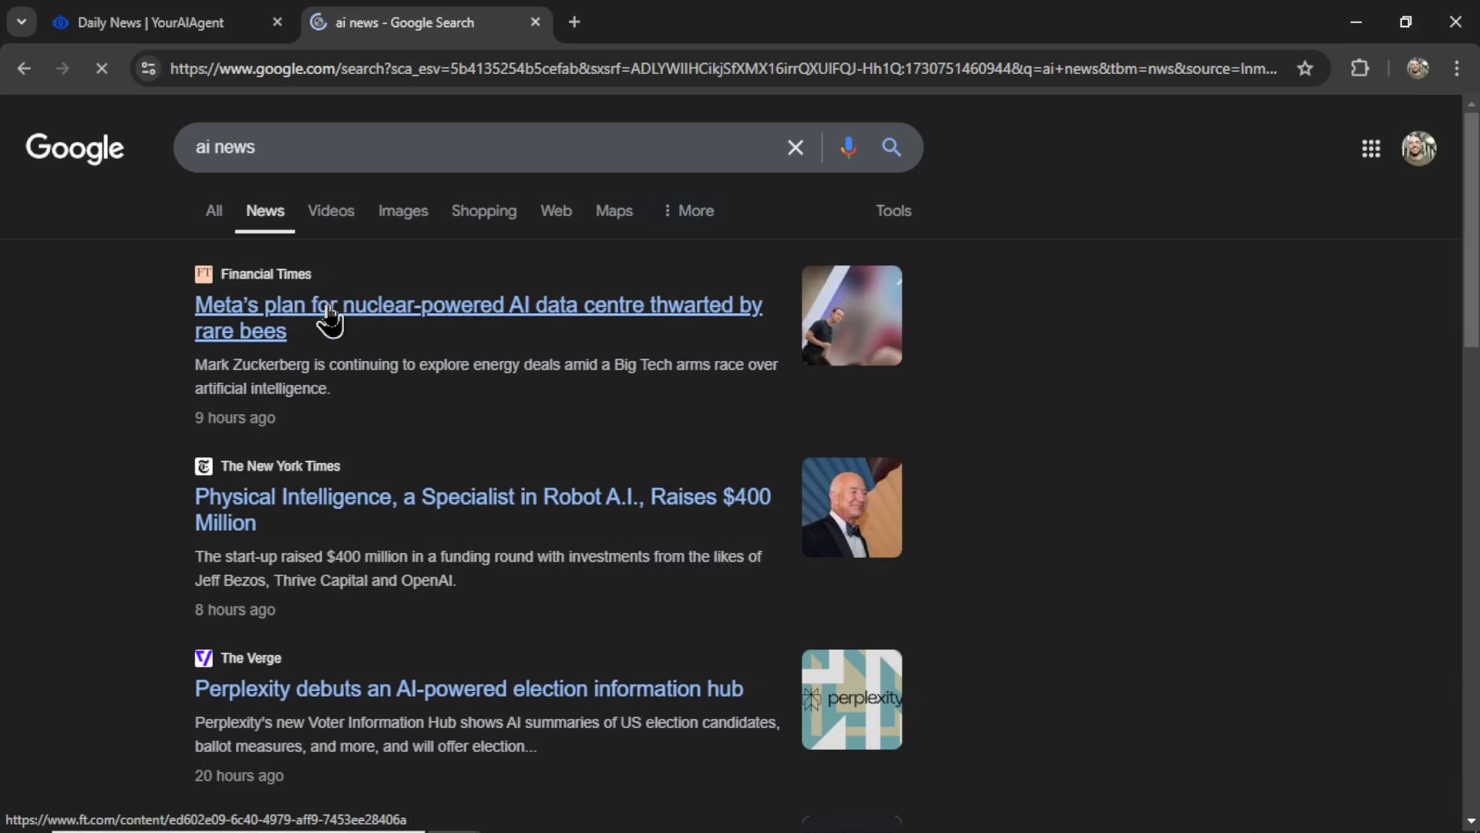
# - Read the Financial Times article on Meta's nuclear-powered AI data centre, then return to the Daily News form
pyautogui.click(316, 306)
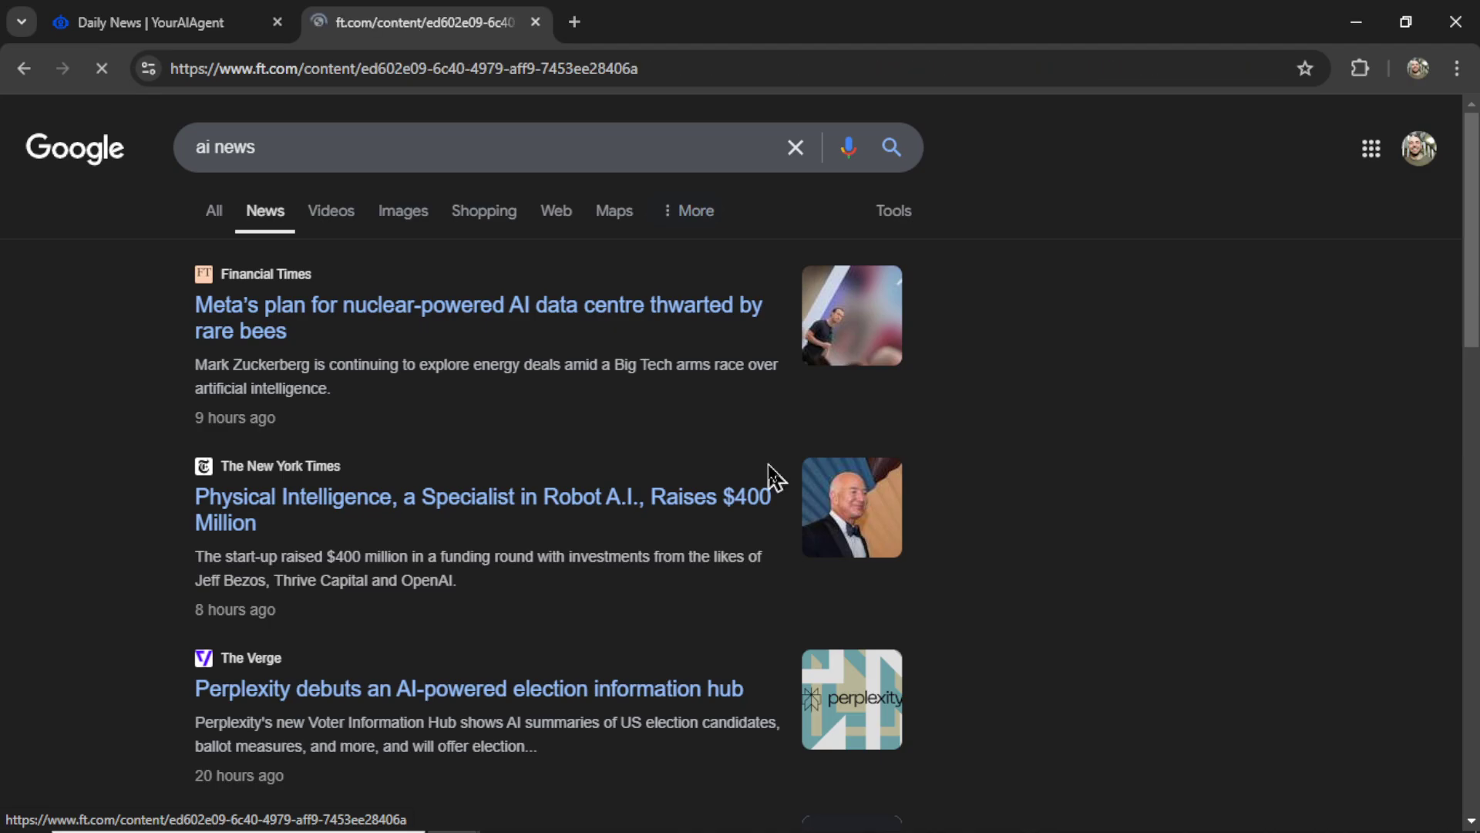
pyautogui.scroll(-10, 1124, 484)
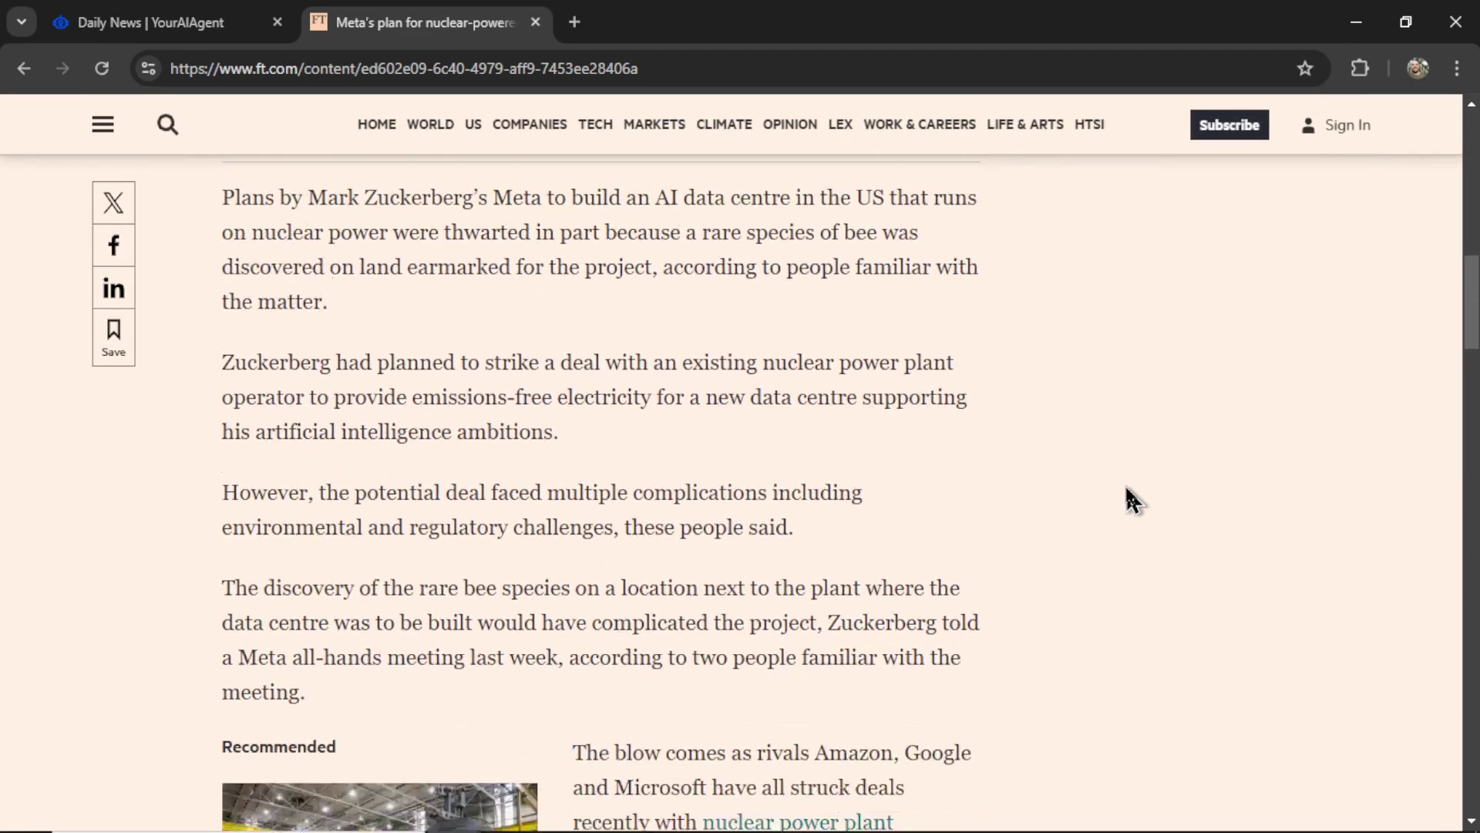
pyautogui.scroll(-8, 1127, 499)
pyautogui.scroll(2, 1127, 499)
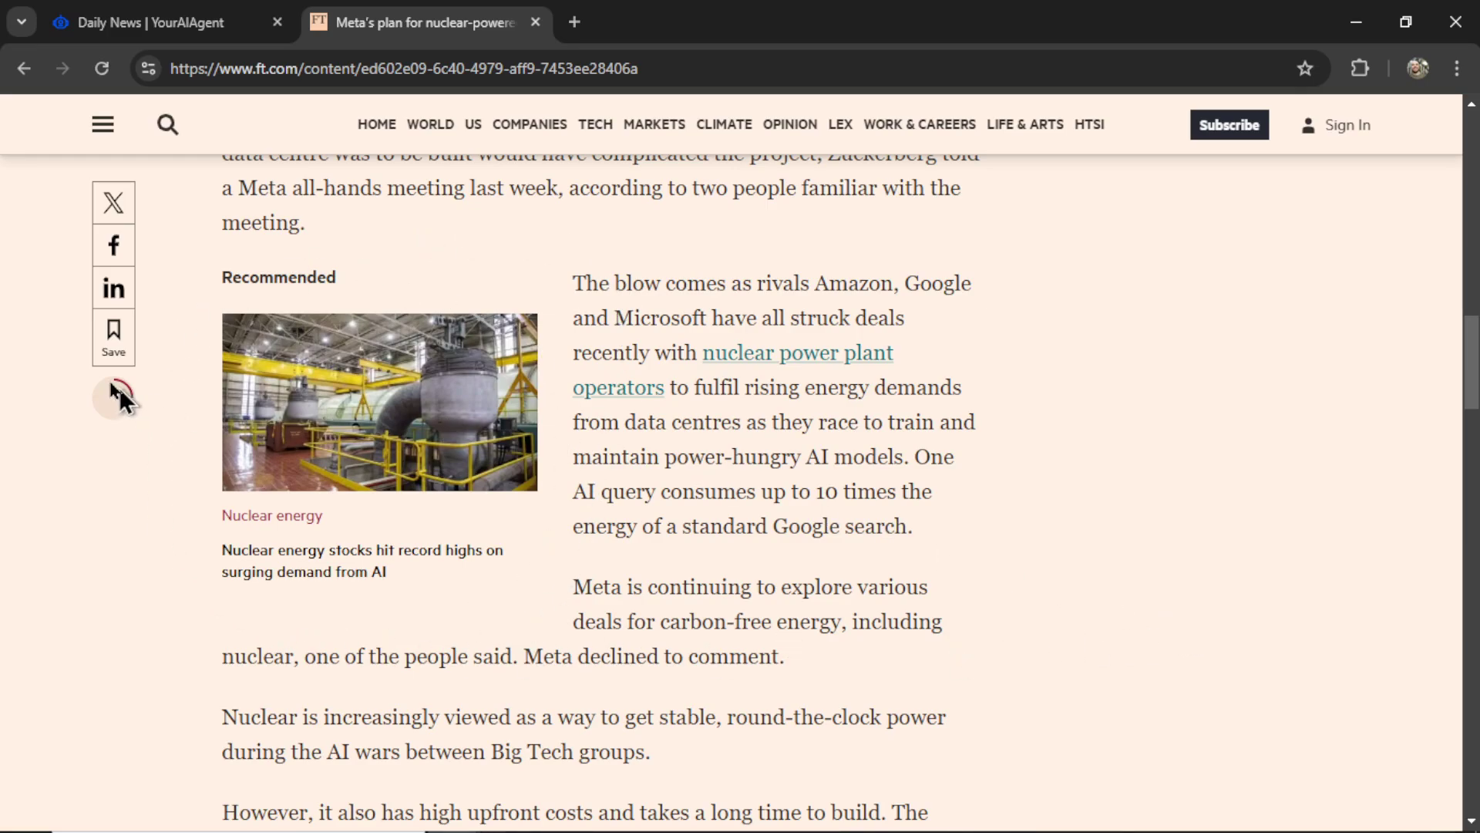
pyautogui.scroll(-15, 1303, 593)
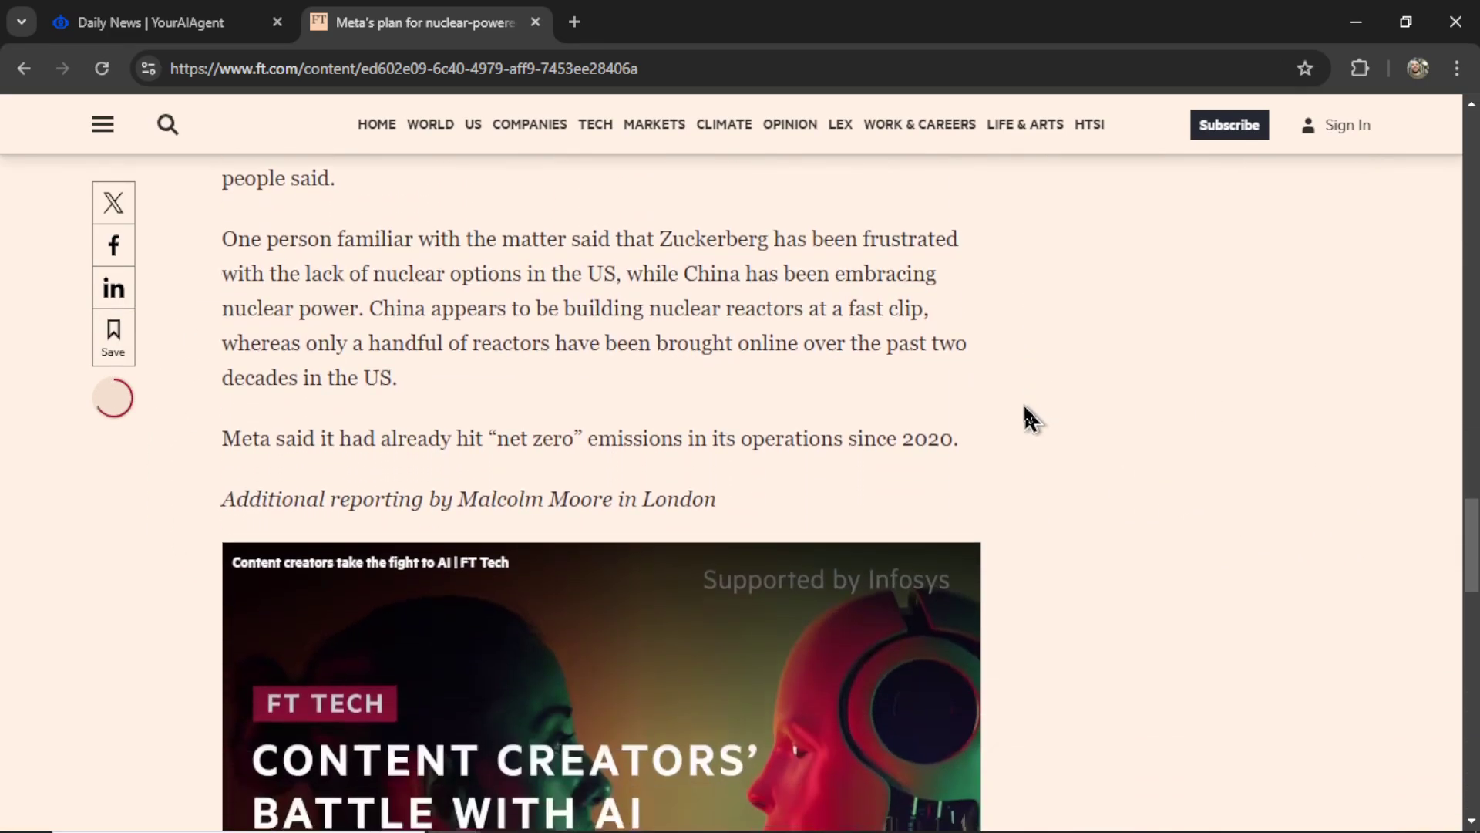
pyautogui.scroll(-5, 1023, 419)
pyautogui.scroll(6, 1024, 419)
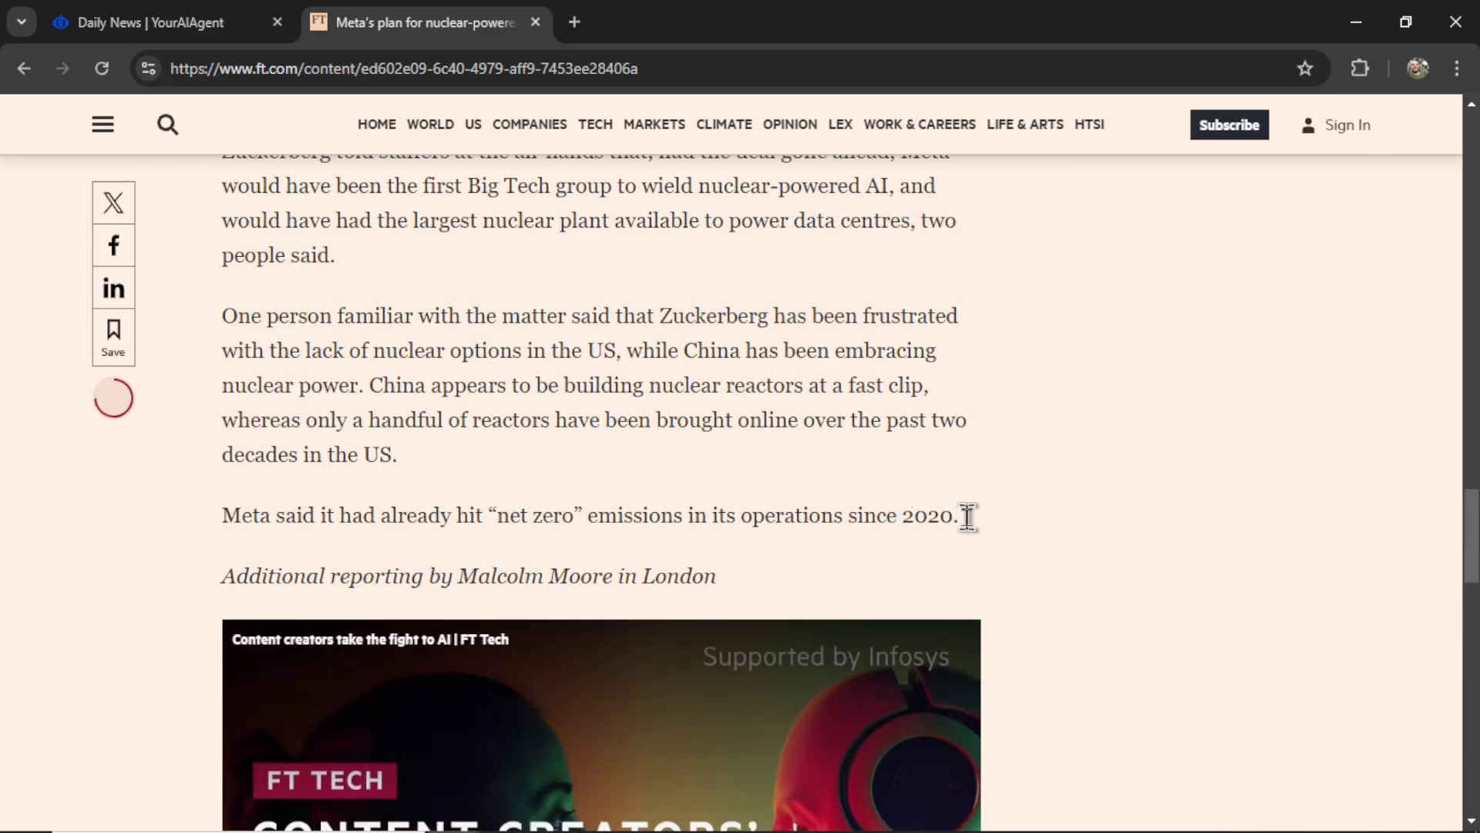
pyautogui.moveTo(967, 516); pyautogui.dragTo(218, 321)
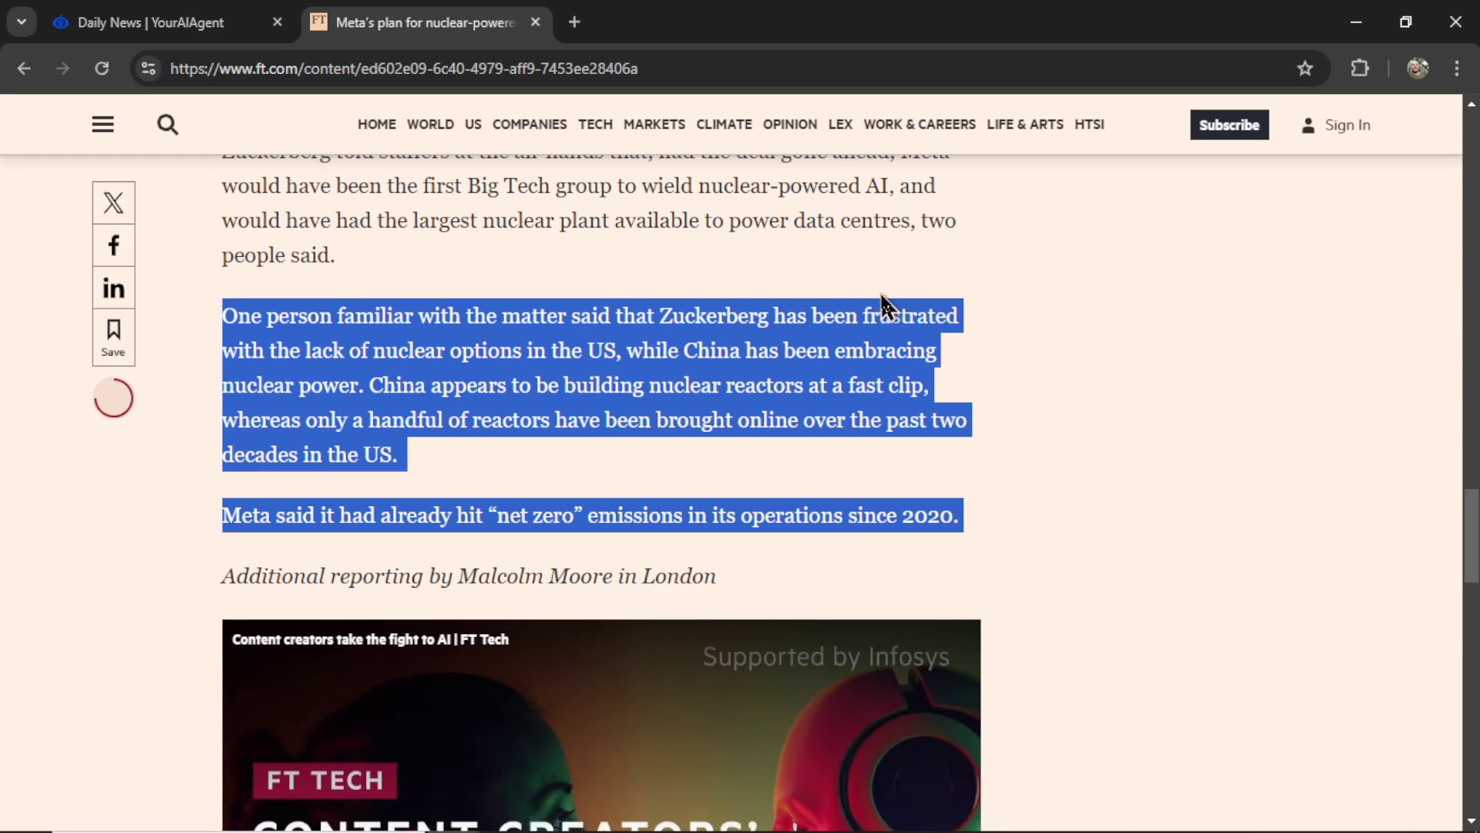
pyautogui.click(147, 21)
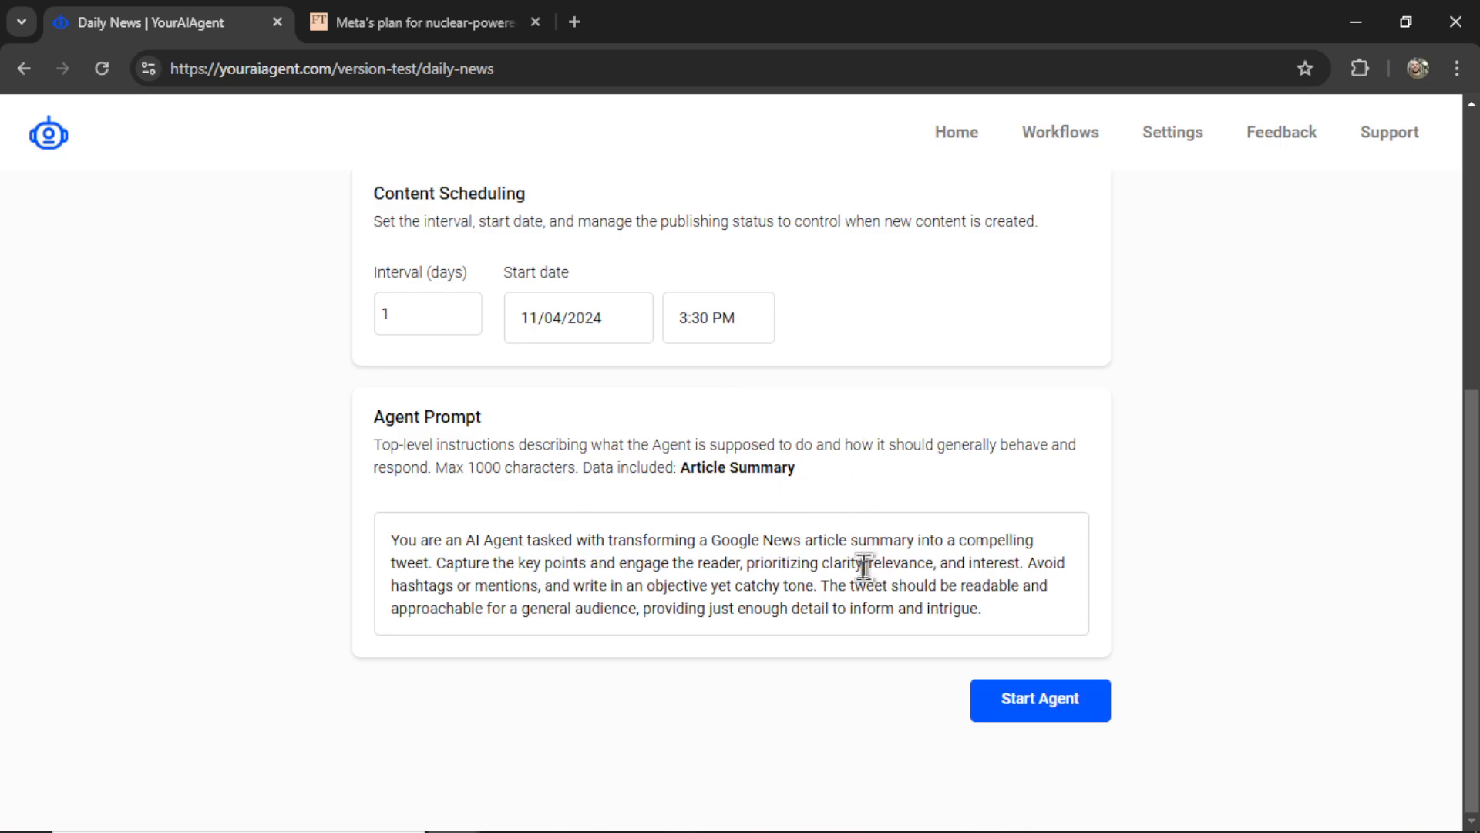
# - Start the Daily News - AI News agent so it runs on a 1-day interval
pyautogui.click(984, 609)
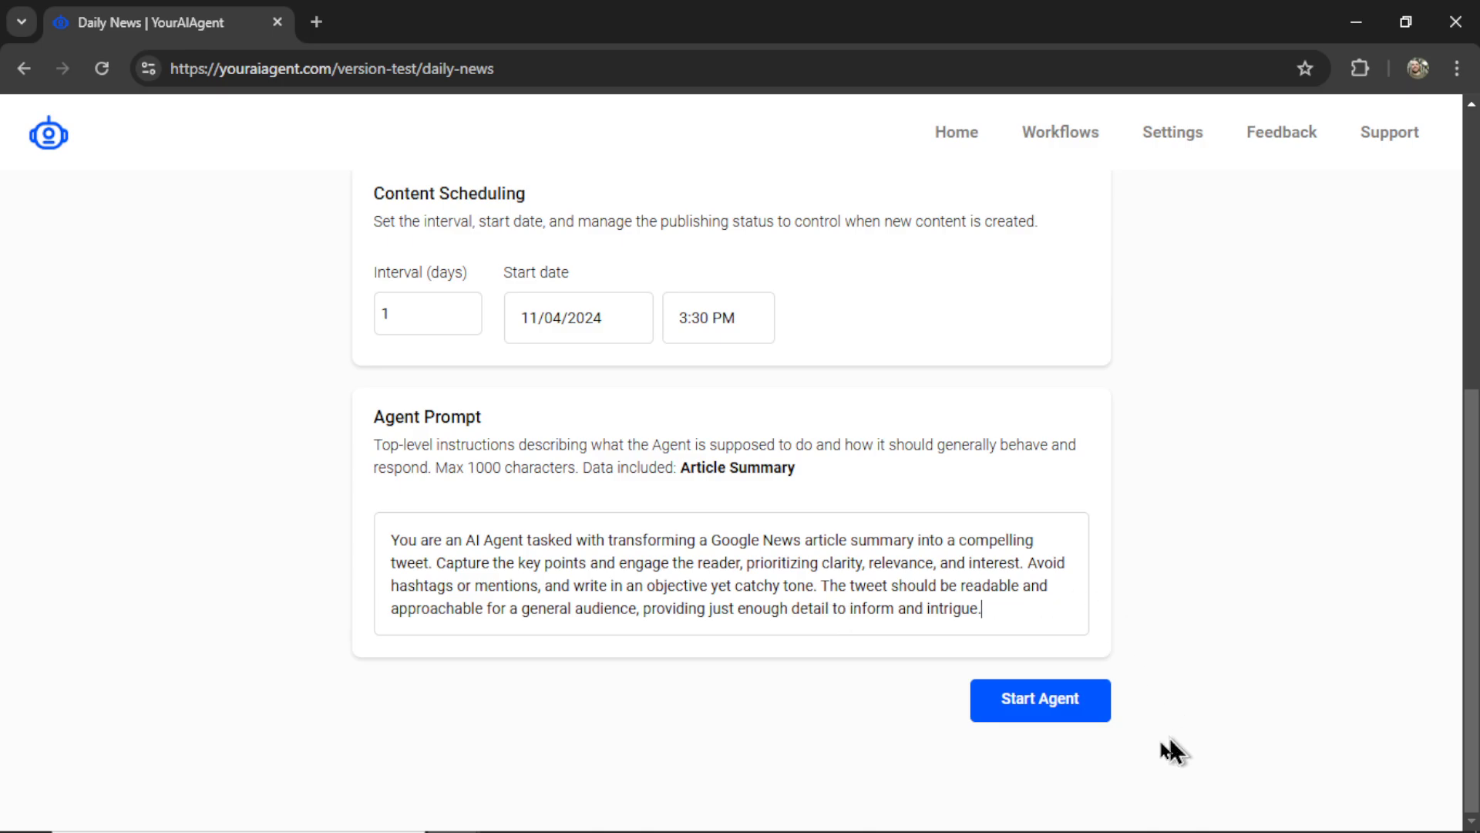
pyautogui.click(1041, 700)
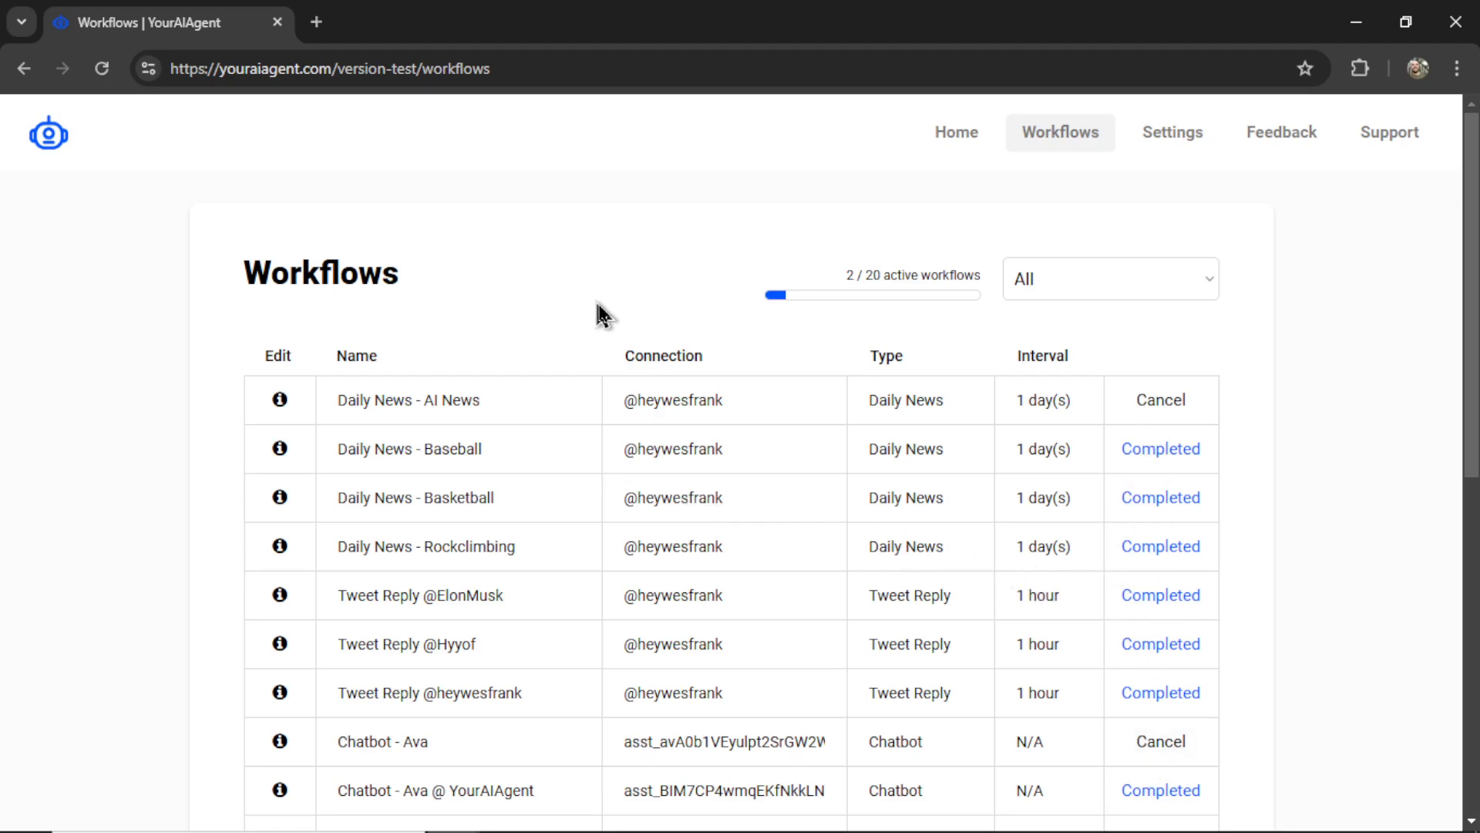
# - Open the Daily News - AI News workflow details and highlight its error logs status
pyautogui.click(280, 400)
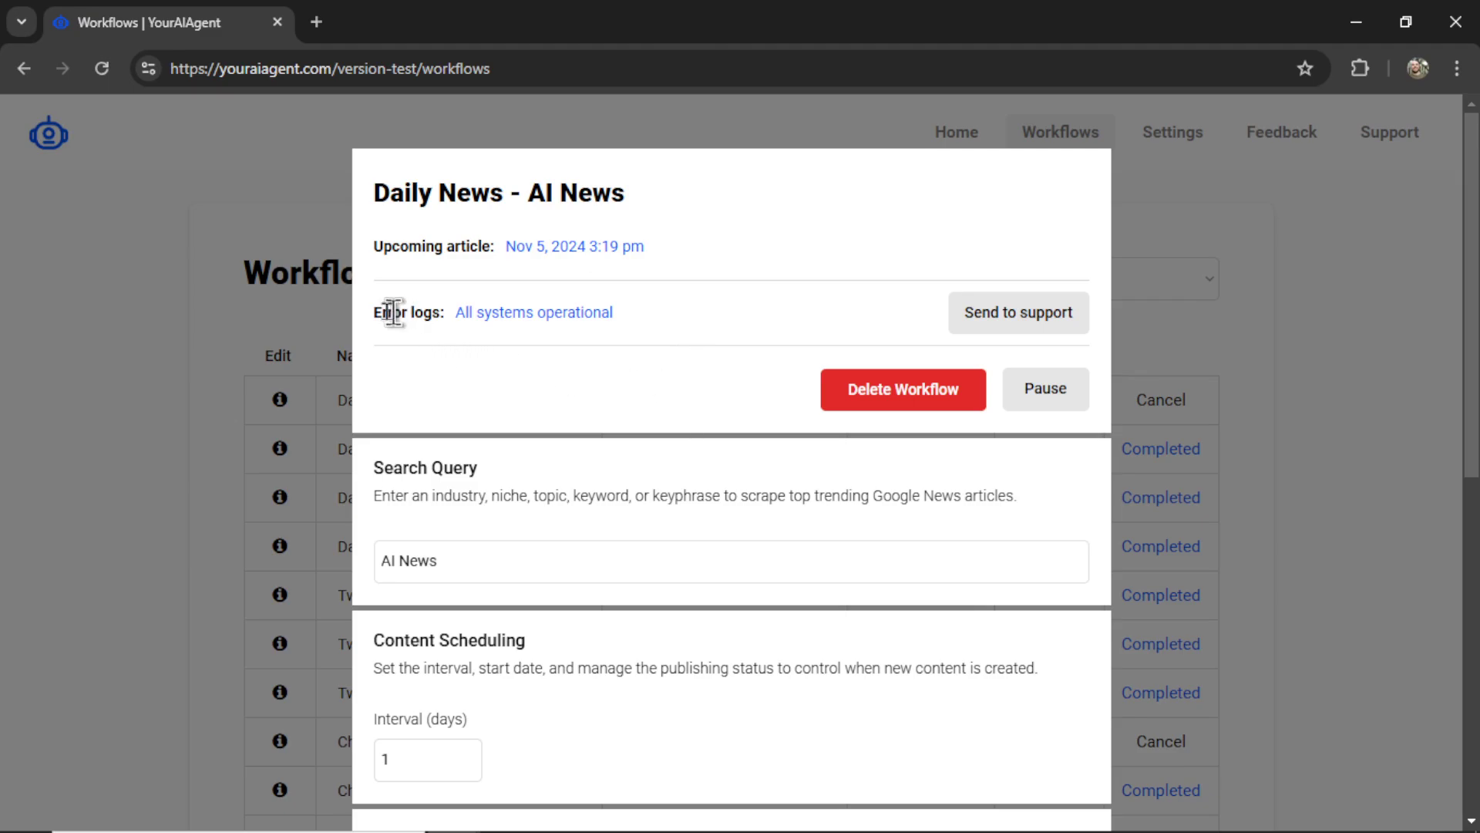
pyautogui.moveTo(375, 312); pyautogui.dragTo(513, 312)
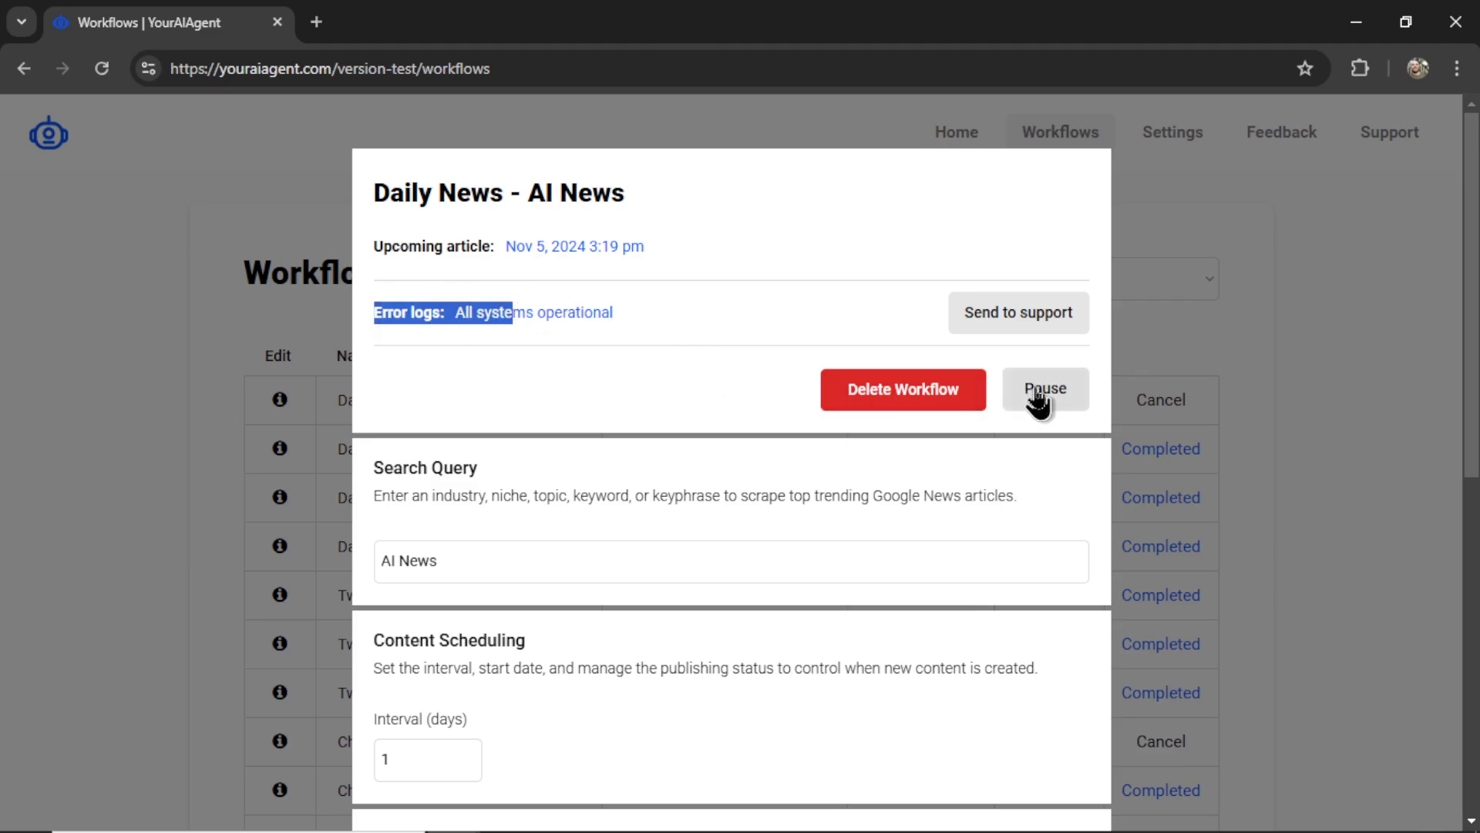
pyautogui.scroll(-2, 787, 389)
# - Change the workflow's search query from 'AI News' to 'AI Developments'
pyautogui.click(650, 416)
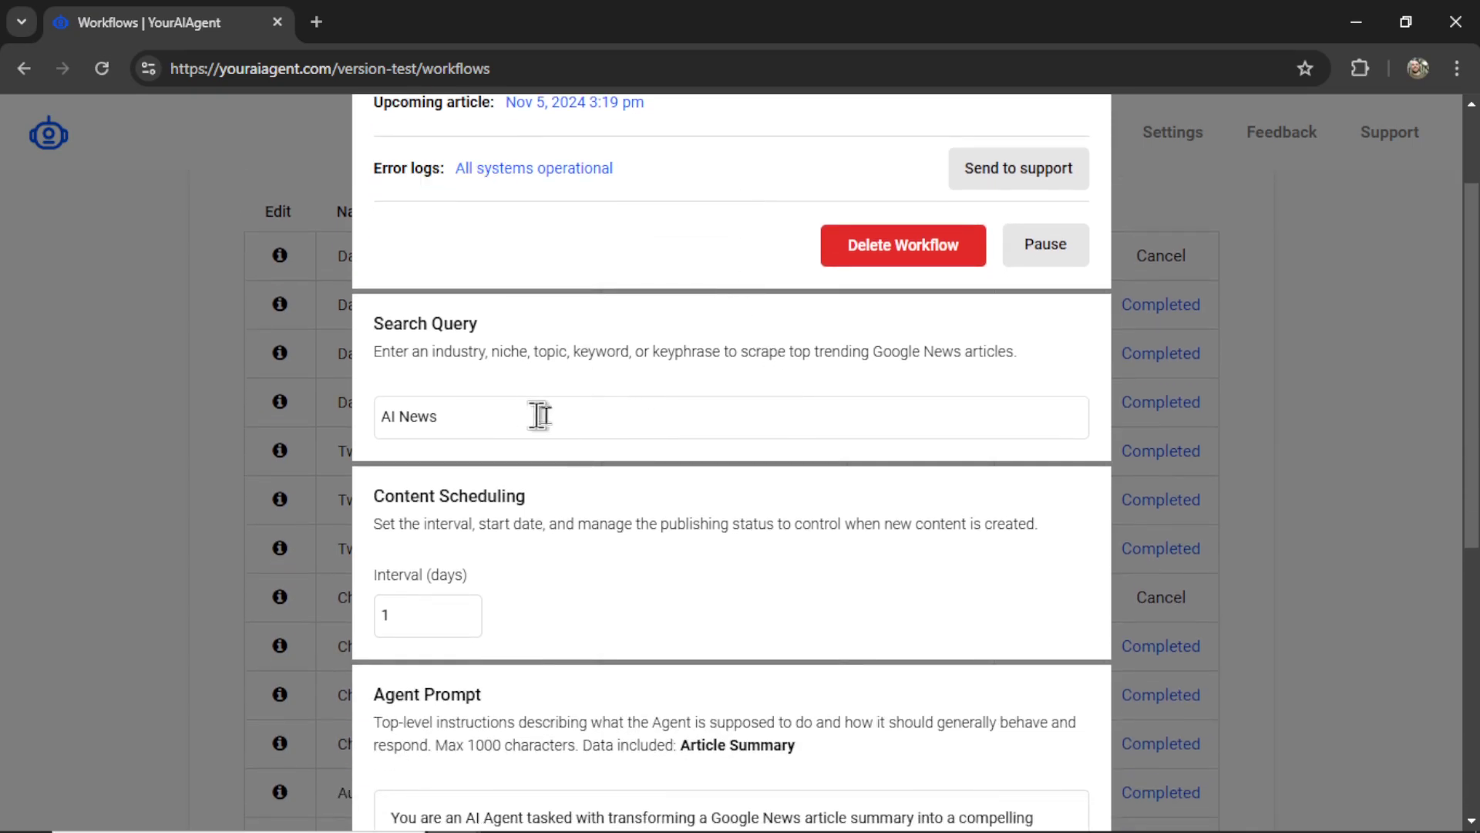
pyautogui.press('BackSpace')
pyautogui.press('BackSpace')
pyautogui.press('BackSpace')
pyautogui.press('BackSpace')
pyautogui.write('Developments')
pyautogui.scroll(2, 578, 396)
pyautogui.moveTo(654, 239); pyautogui.dragTo(497, 245)
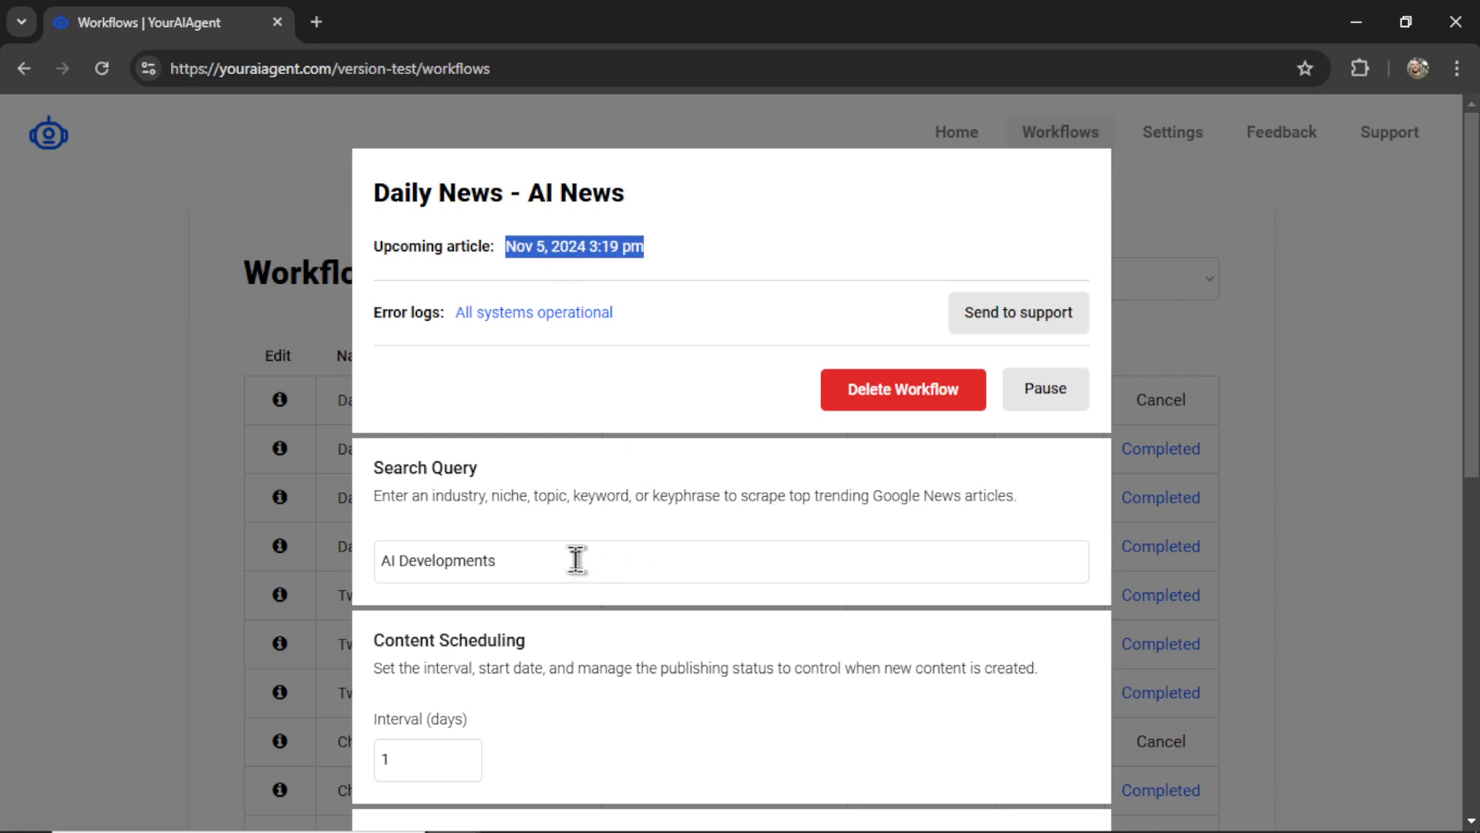
pyautogui.scroll(-5, 511, 472)
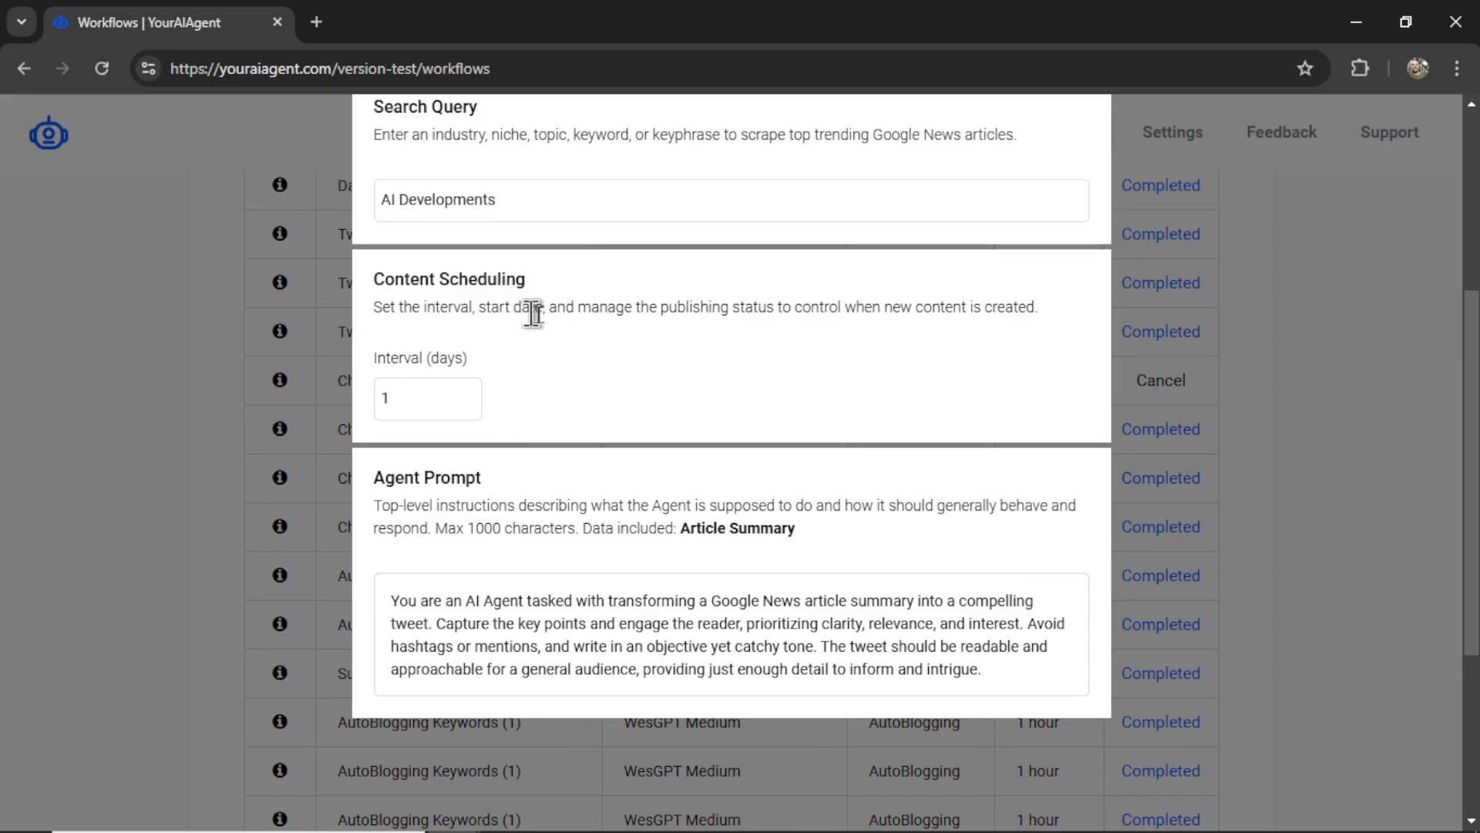
pyautogui.scroll(-1, 962, 613)
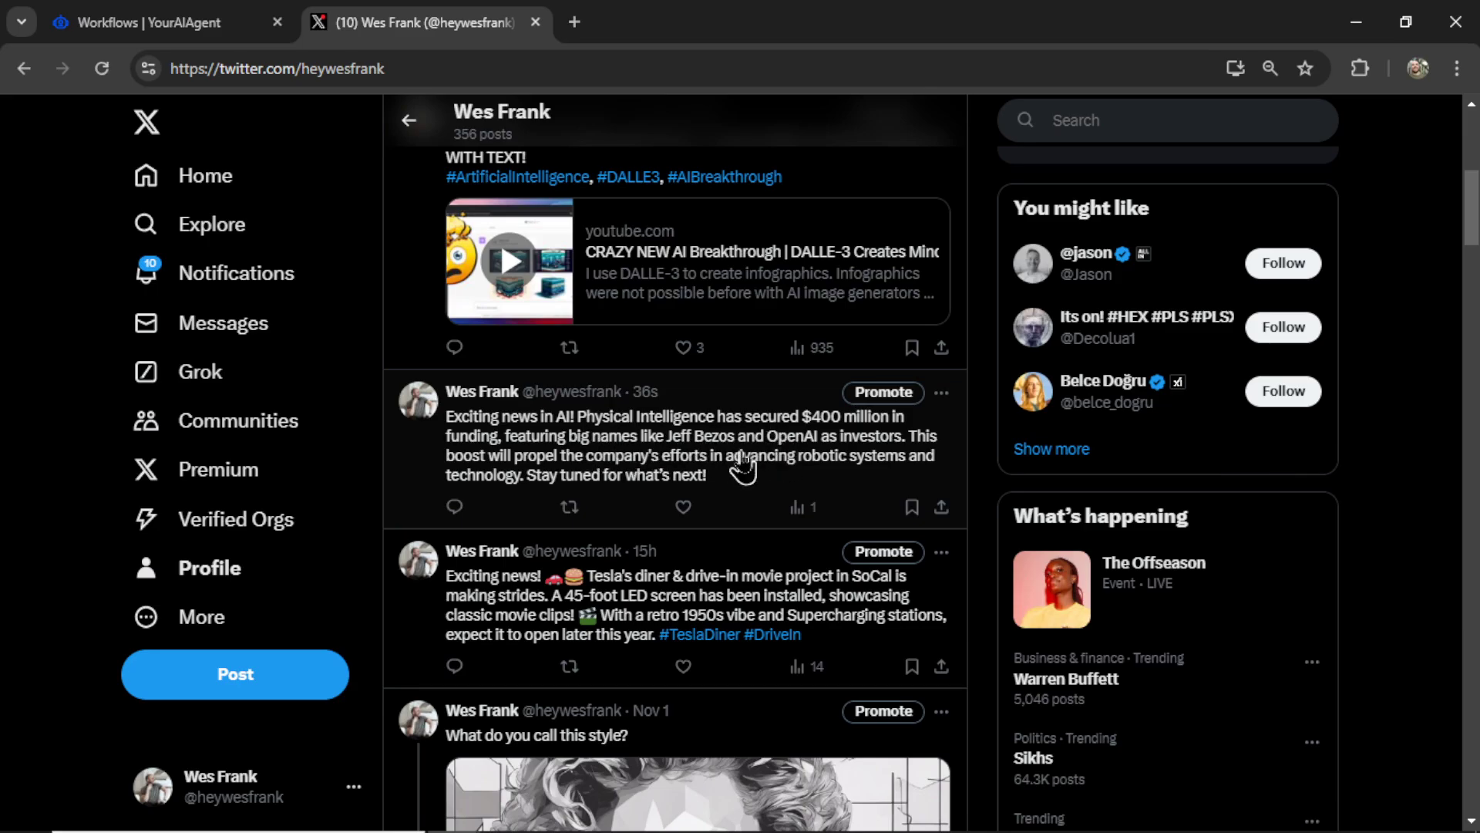
# - Open the auto-posted Physical Intelligence $400 million funding tweet from 36s ago
pyautogui.click(755, 466)
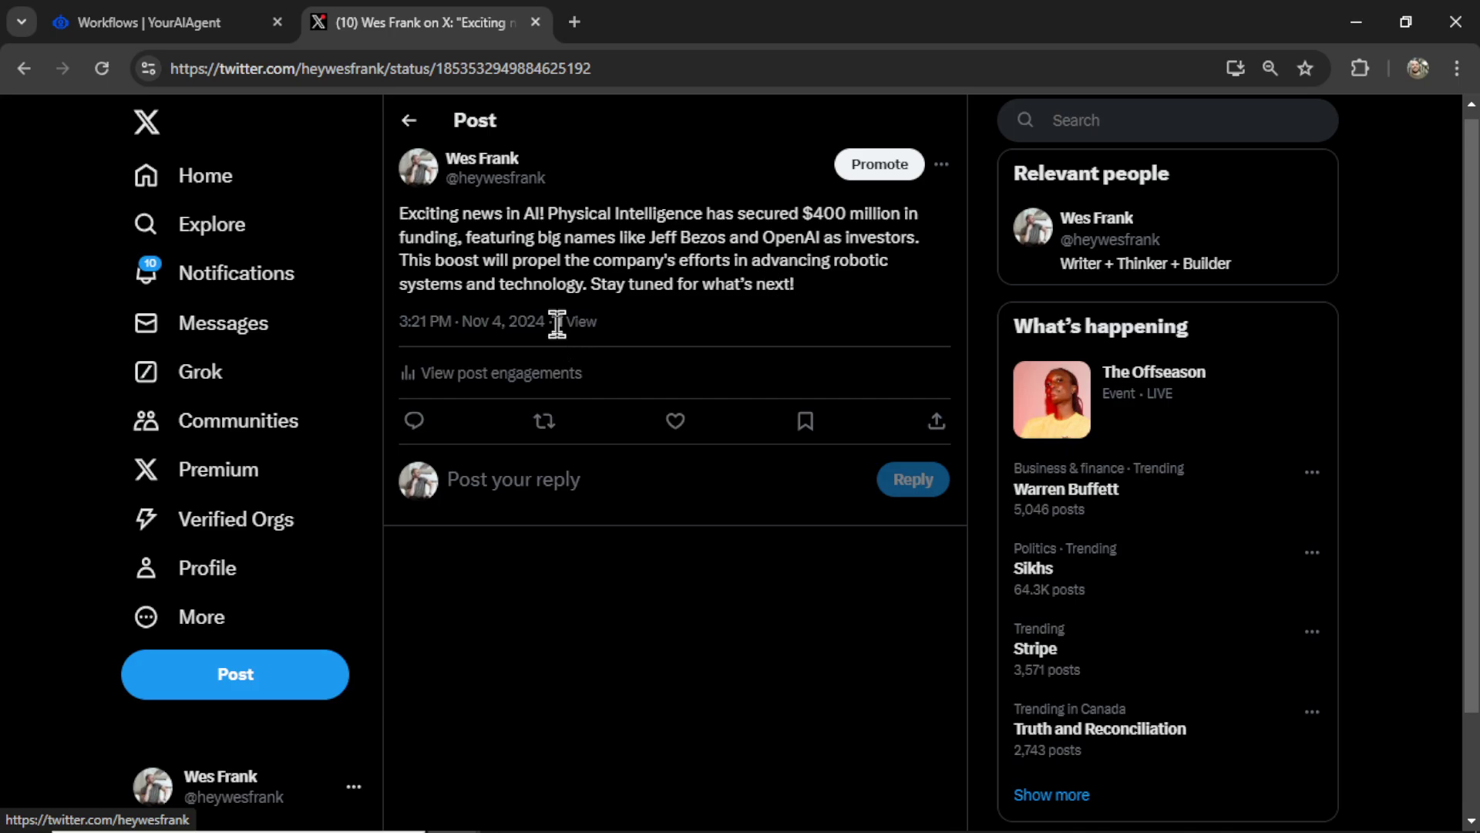
# - Highlight the tweet's '1 View' count
pyautogui.moveTo(555, 323); pyautogui.dragTo(606, 330)
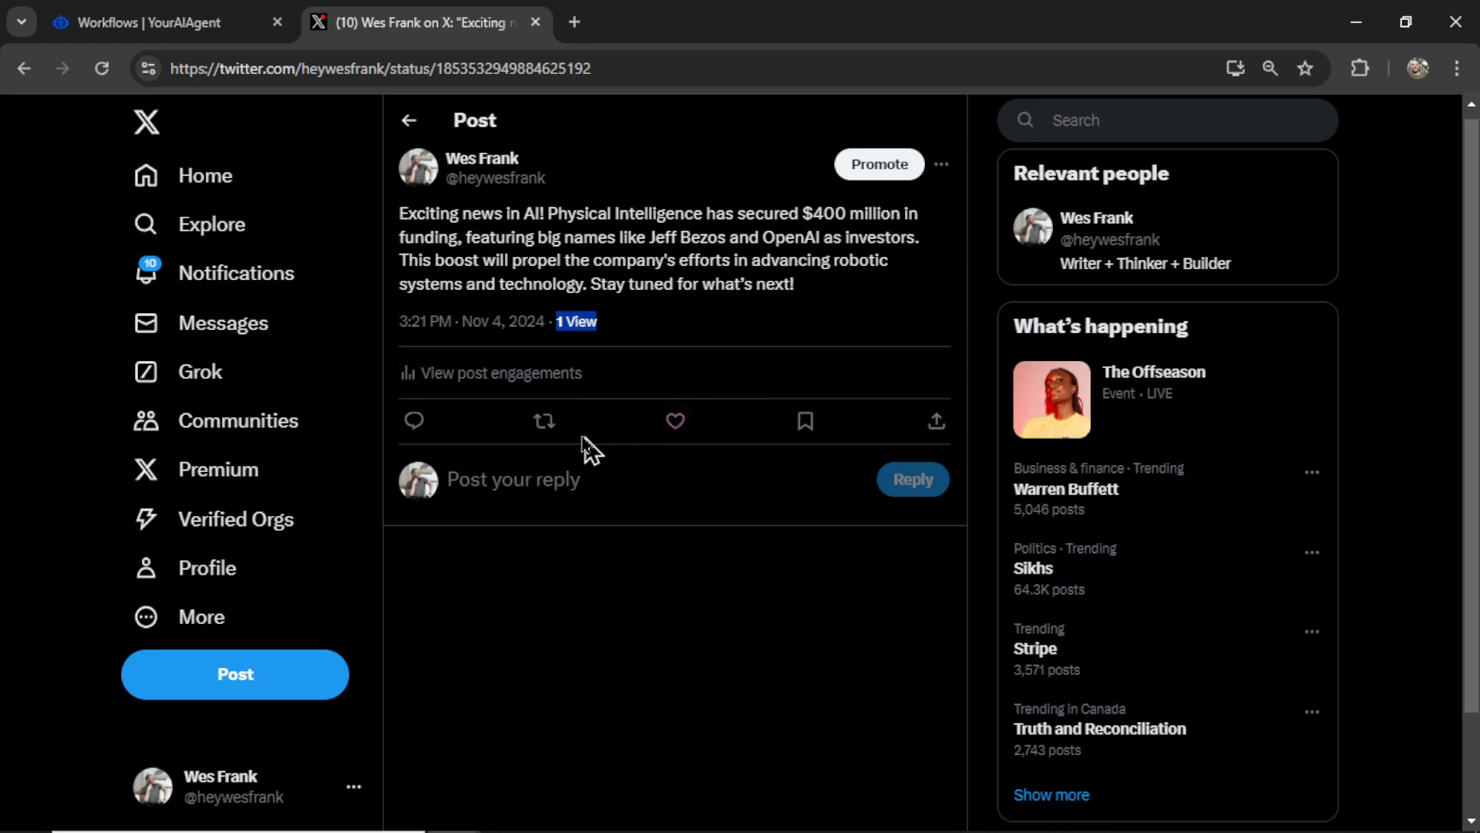